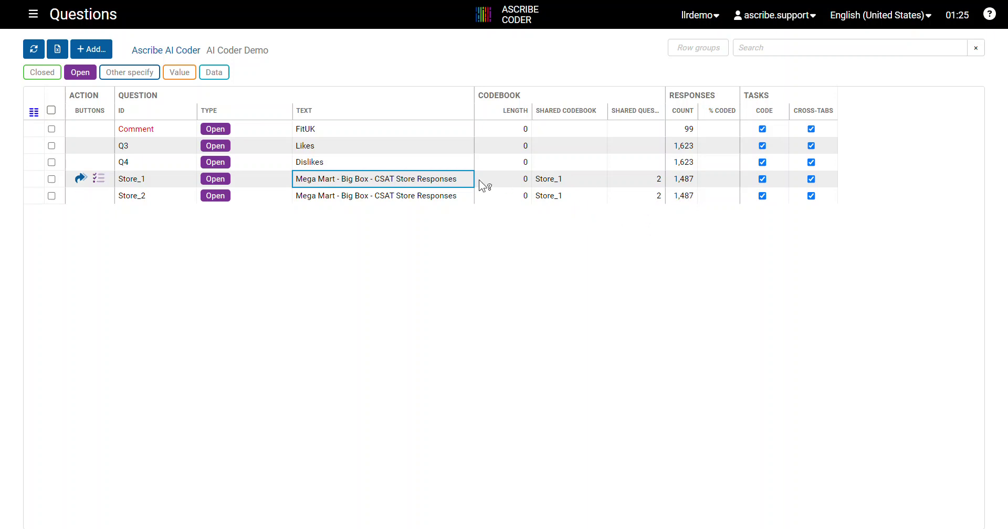
Open Store_1 for coding, load all 2,974 uncoded responses, and unlock the codebook for editing.
left_click(103, 183)
left_click(100, 181)
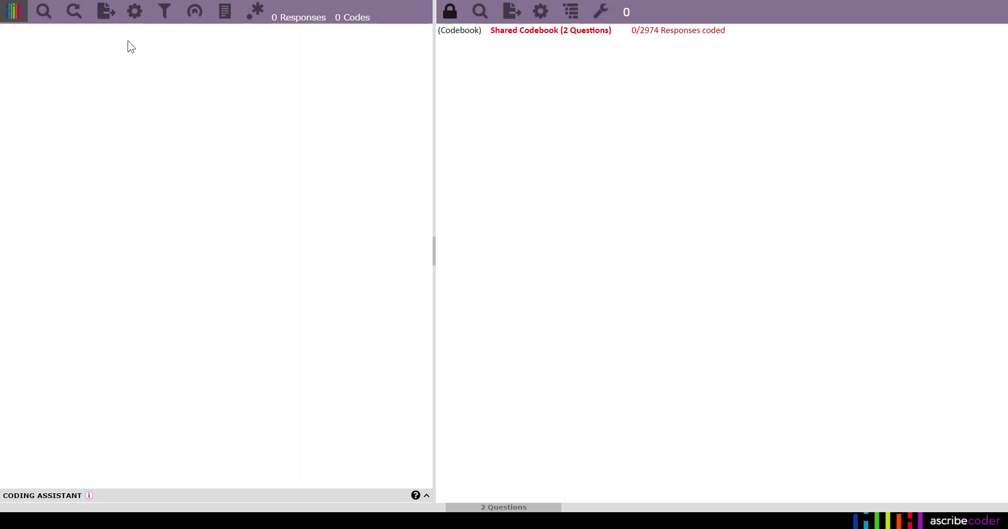
left_click(43, 11)
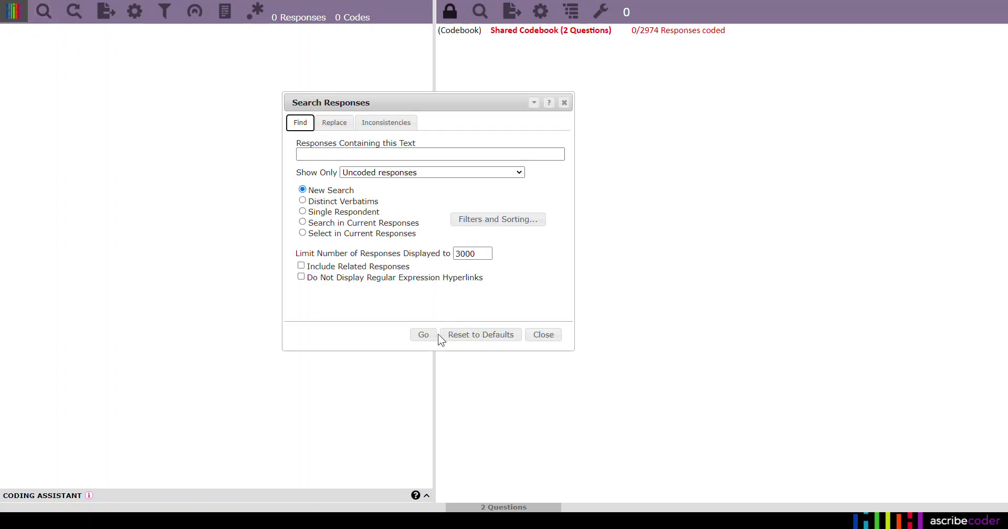
left_click(424, 337)
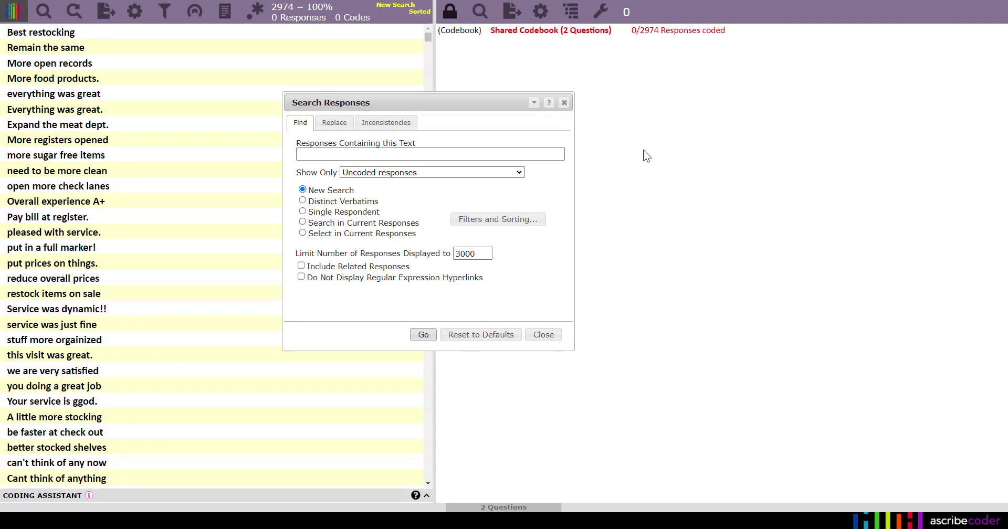
left_click(550, 336)
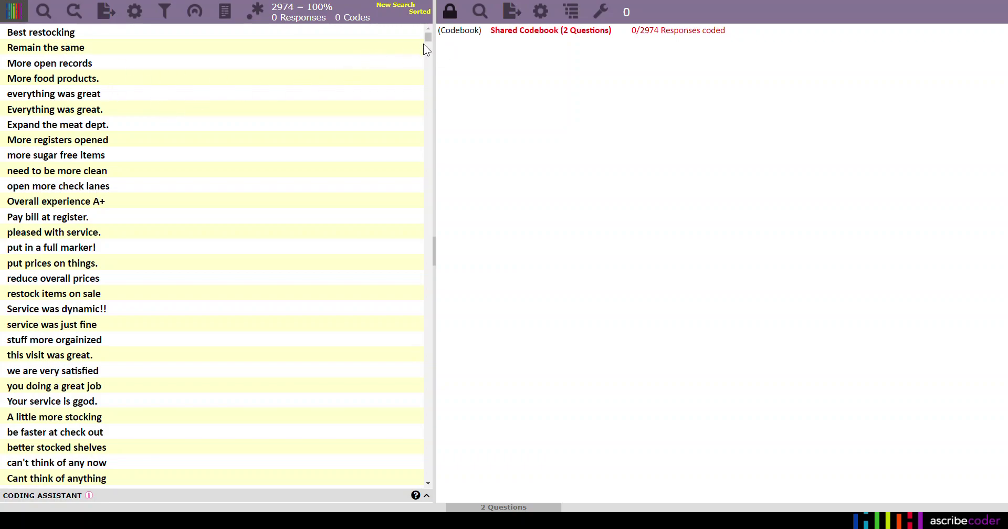
left_click_drag(427, 37, 424, 493)
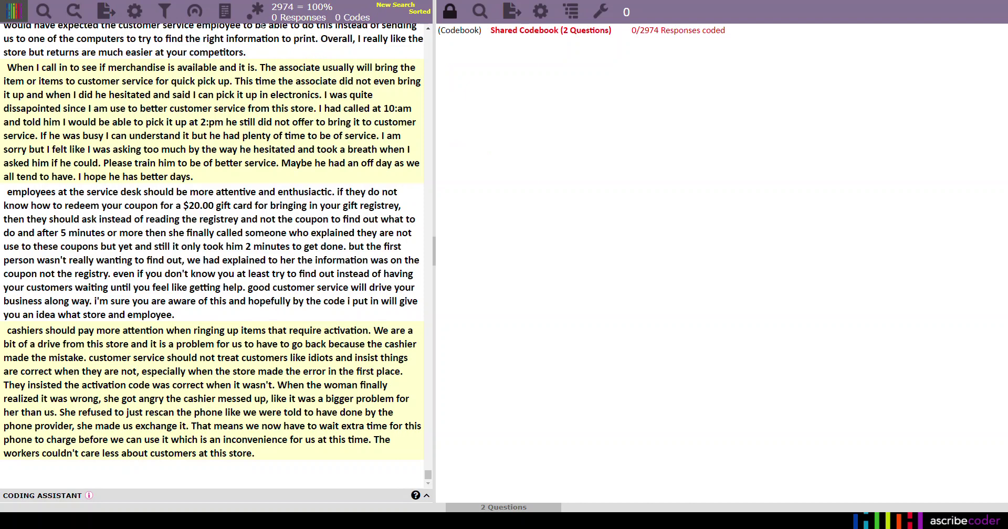
left_click(450, 16)
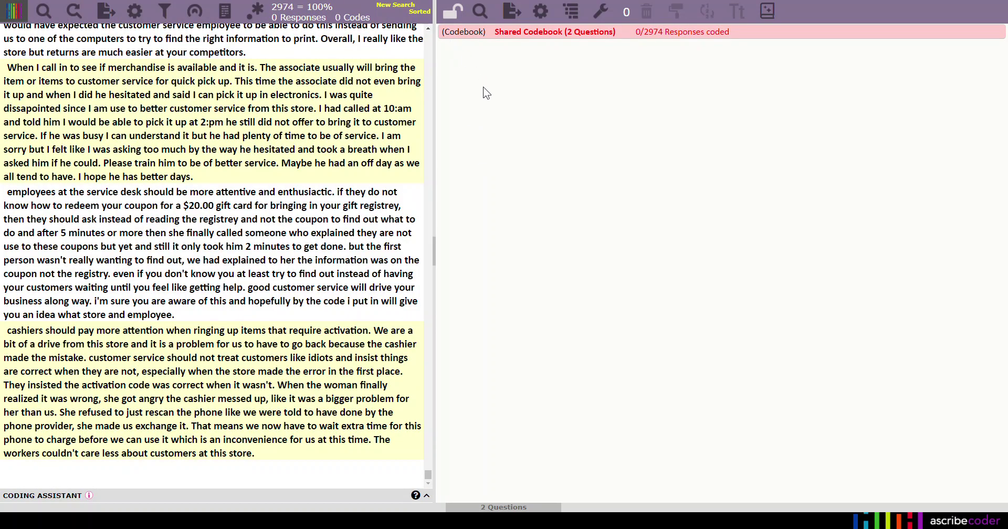
Run AI Coder (Beta) on uncoded responses into a new codebook, producing 92 codes.
left_click(766, 18)
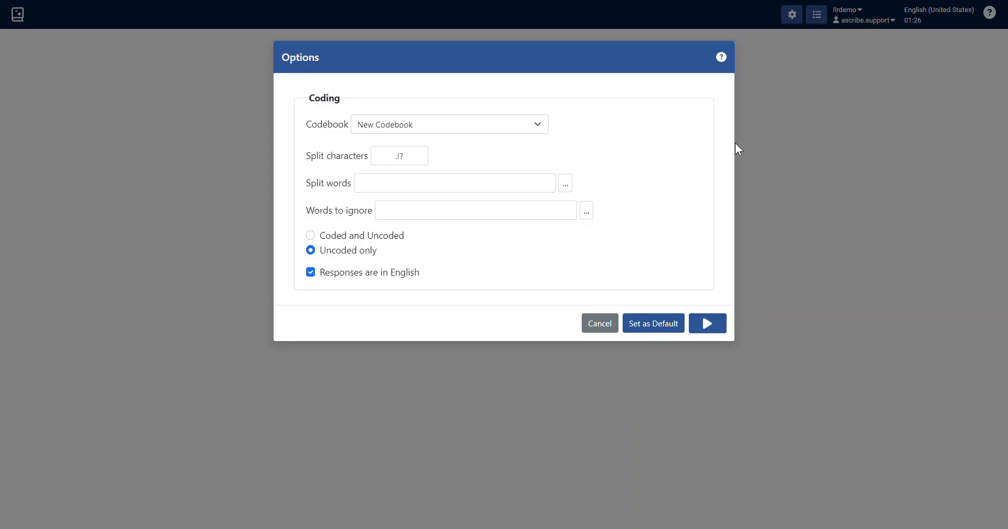
left_click(707, 324)
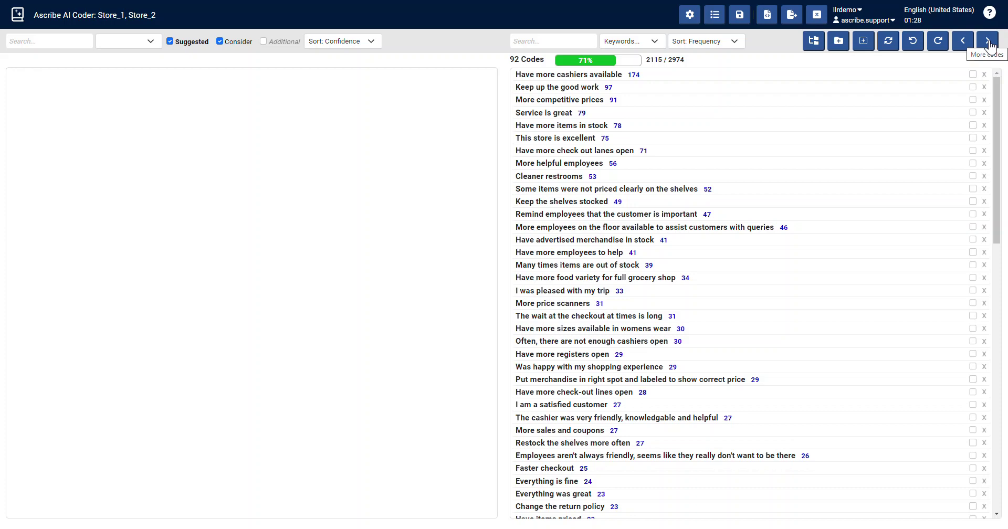
Generate more AI codes, reaching 137 codes over 2,298 responses, then view 'Keep up the good work'.
left_click(989, 44)
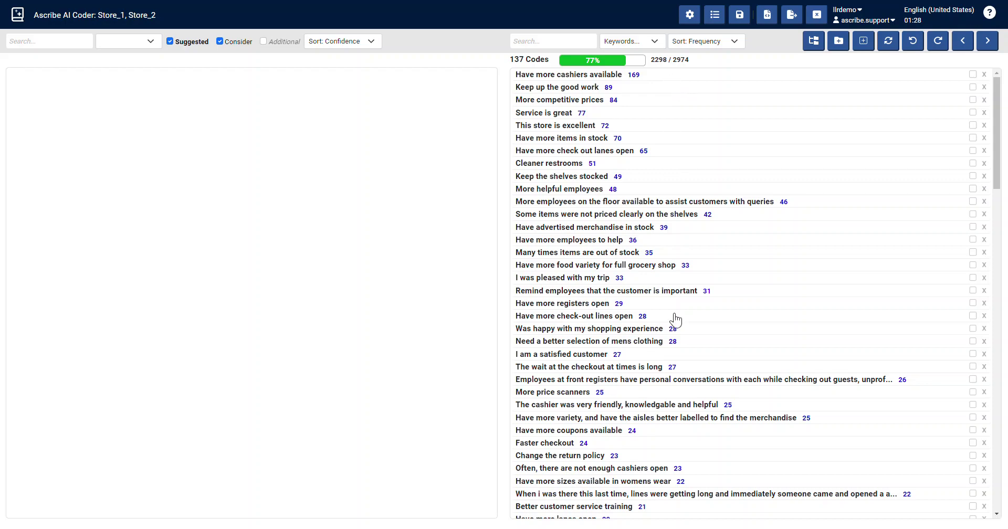
scroll(692, 398, "down", 5)
scroll(692, 398, "up", 5)
left_click(635, 88)
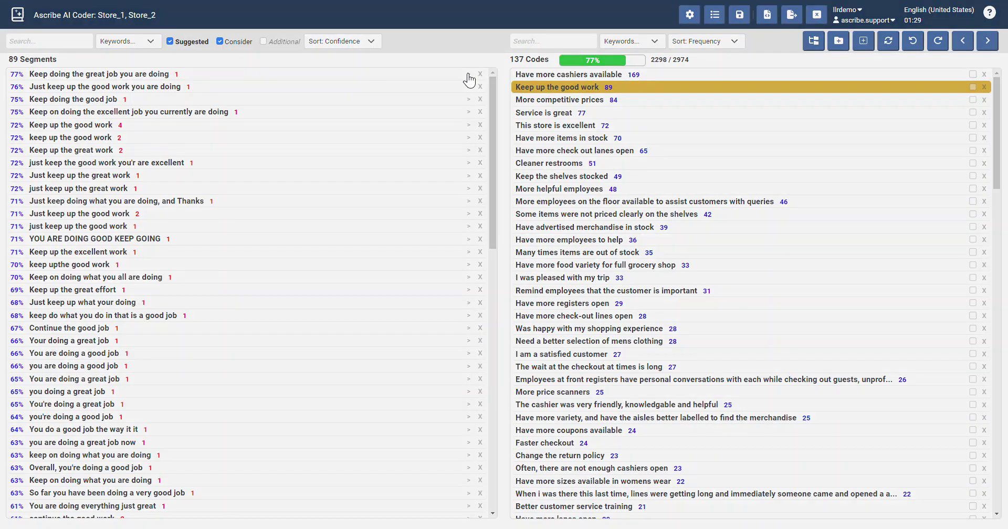
Try retitling the code after its top segment, then restore the title 'Keep up the good work'.
left_click(468, 74)
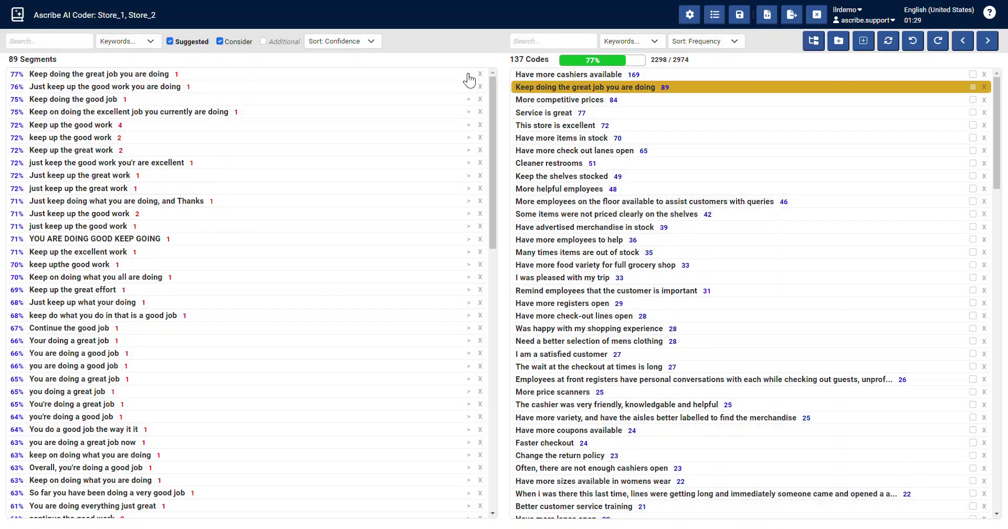
left_click(467, 124)
left_click(553, 87)
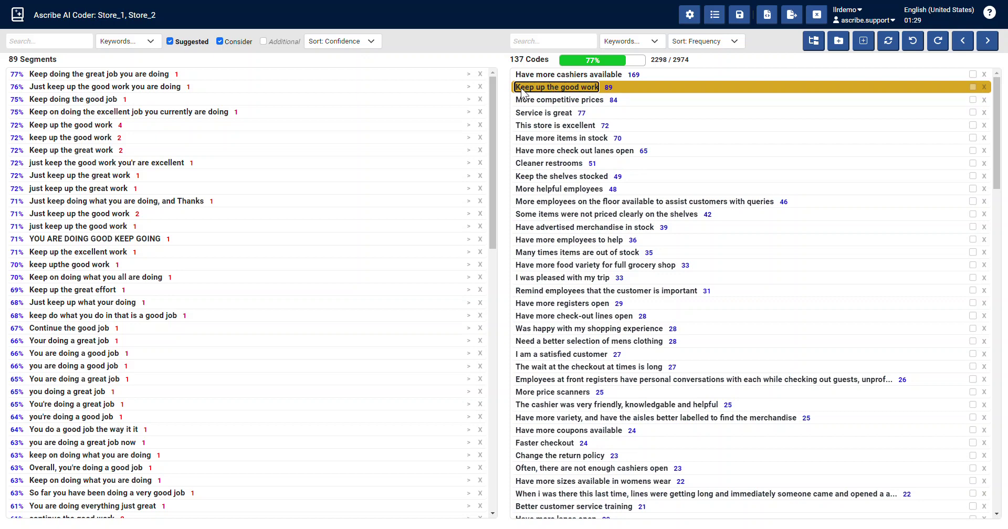
Move the 'Continue to do great business' segment into 'I was pleased with my trip', then undo it.
left_click_drag(492, 121, 487, 422)
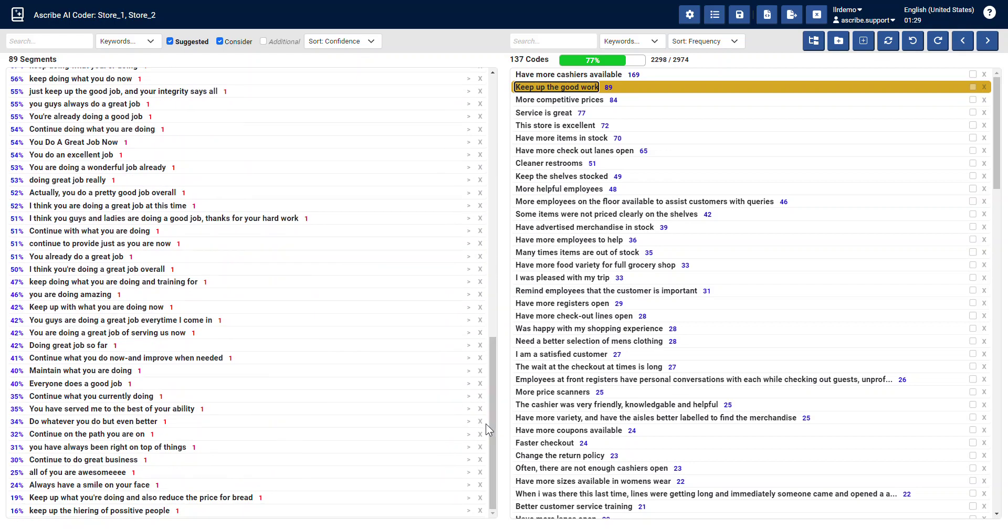
left_click(153, 460)
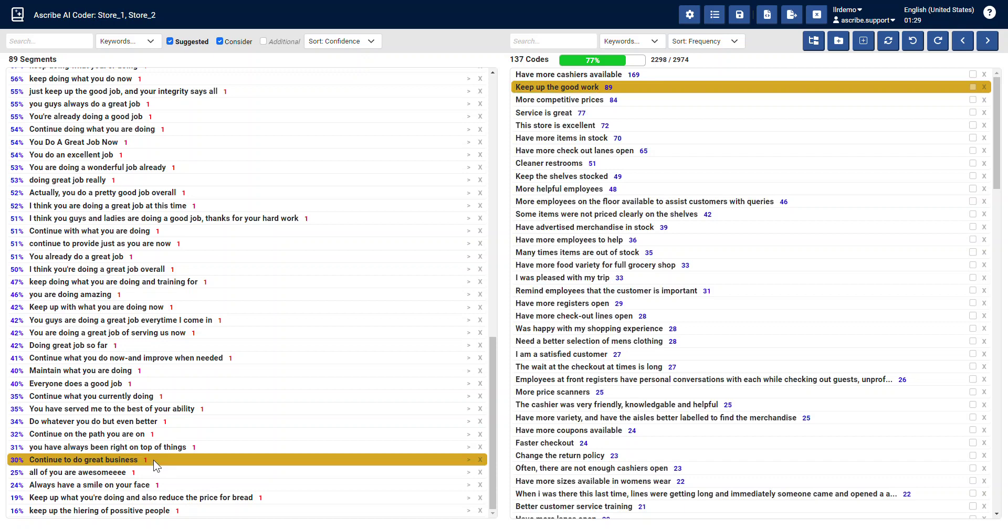
left_click_drag(153, 460, 734, 279)
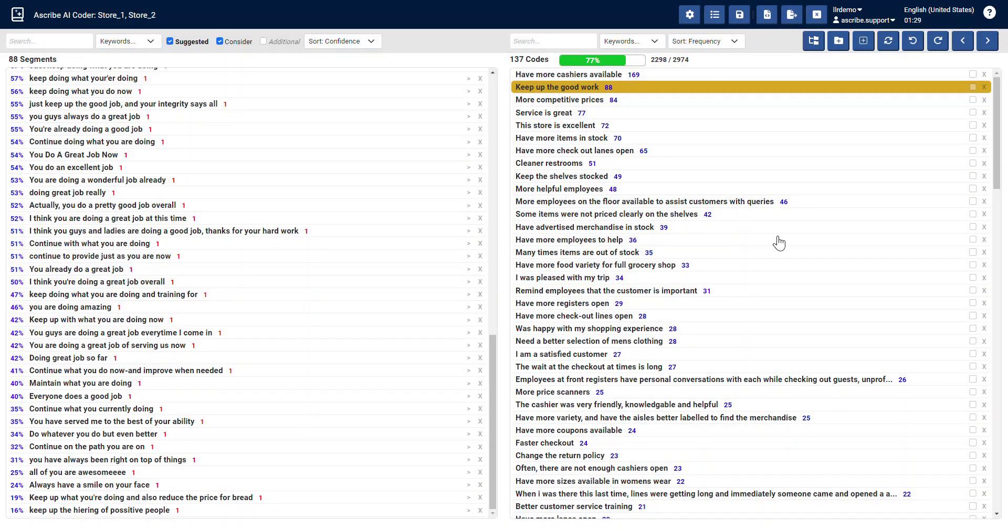
left_click(914, 41)
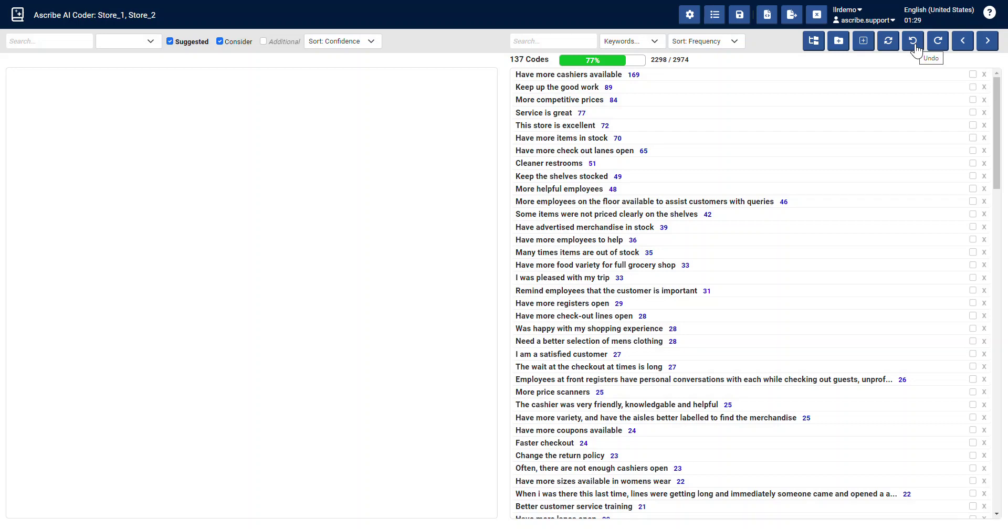
left_click(680, 87)
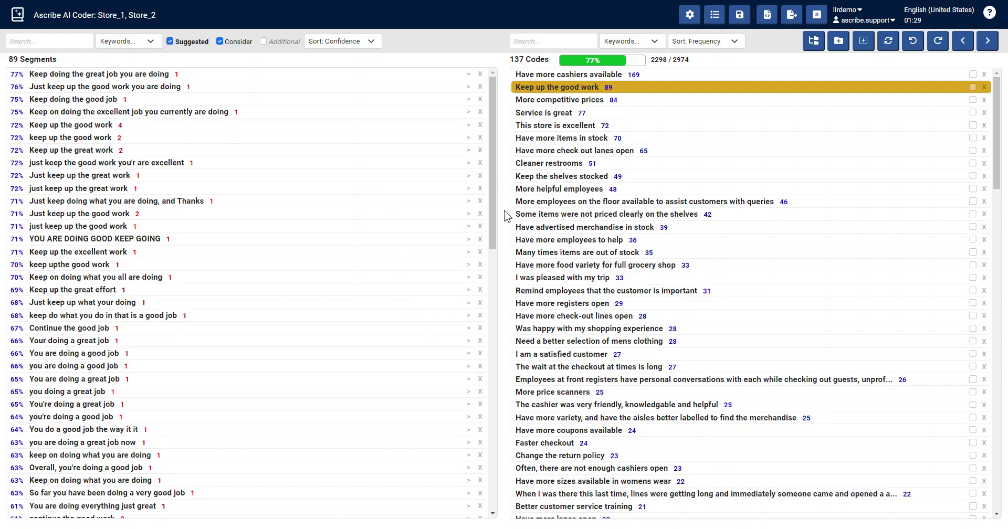
left_click_drag(492, 197, 499, 135)
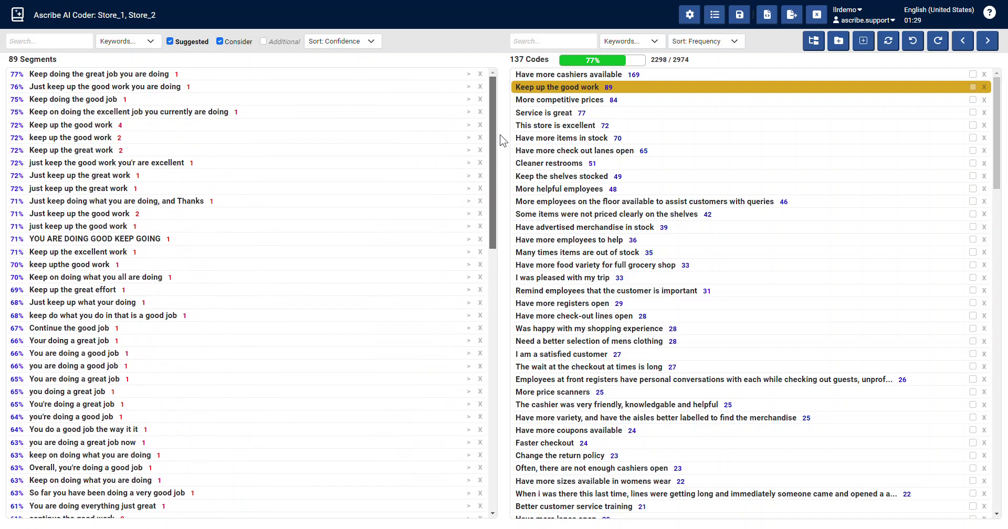
Merge 'Keep up the good work' into 'This store is excellent', leaving 136 codes.
left_click(694, 91)
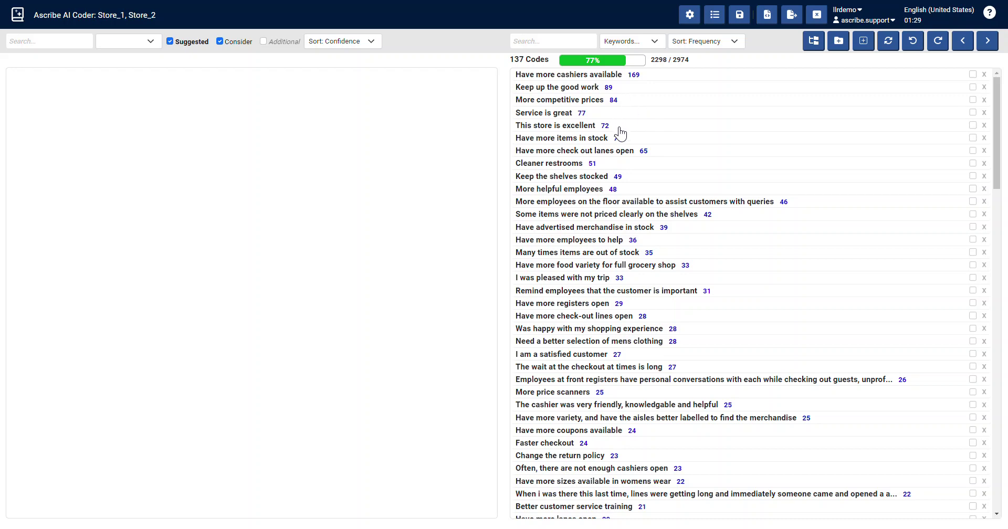
left_click(630, 127)
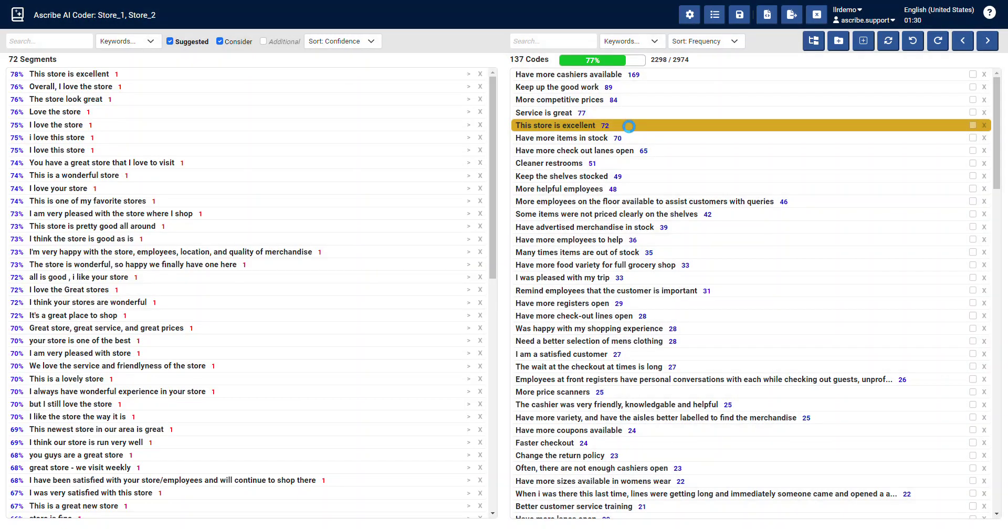
left_click(652, 90)
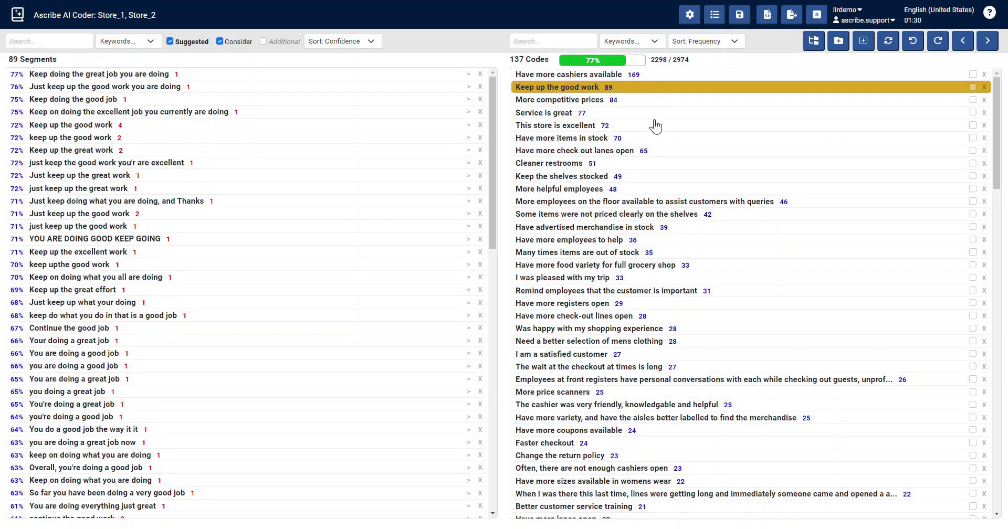
left_click_drag(652, 93, 650, 125)
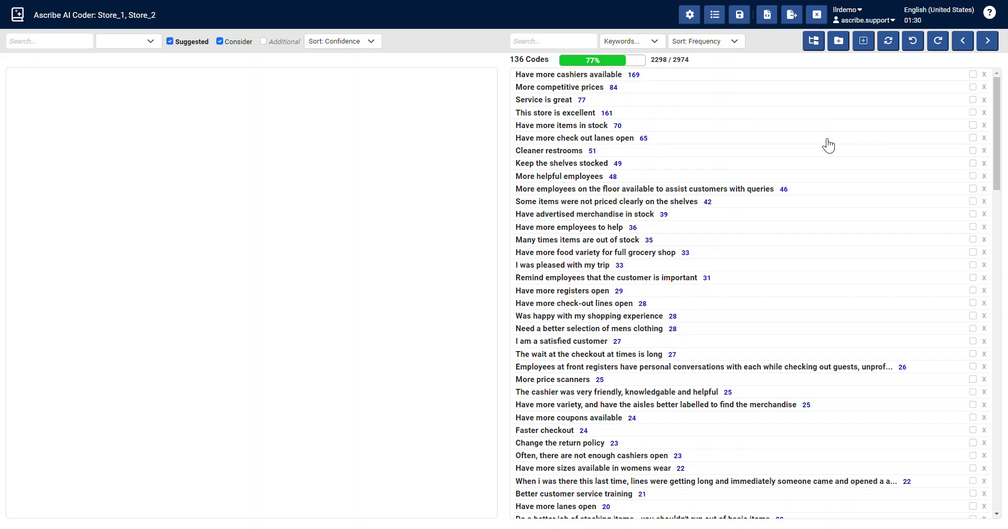
Filter the code list with the search 'pric|cost|expens' to show the 19 price codes.
left_click(577, 42)
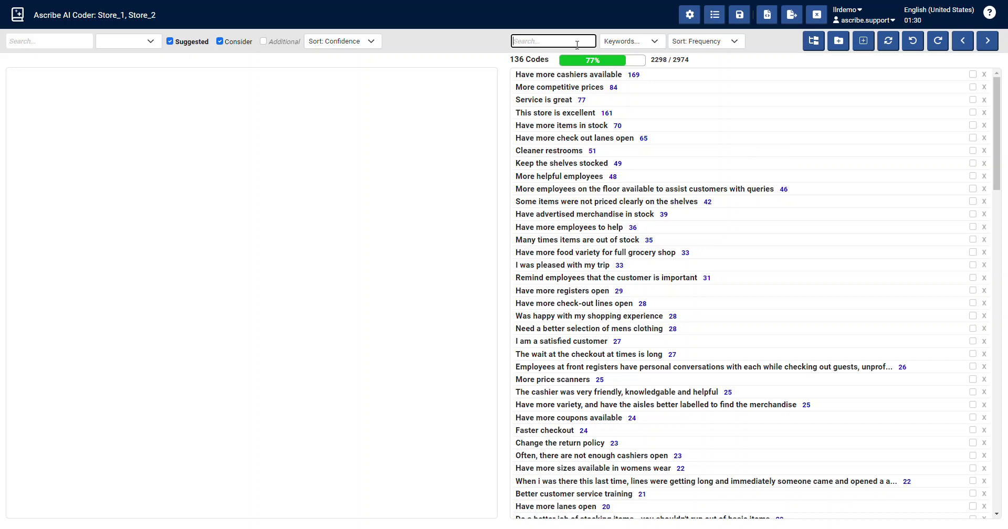
type("price")
key("BackSpace")
type("|cost|expens")
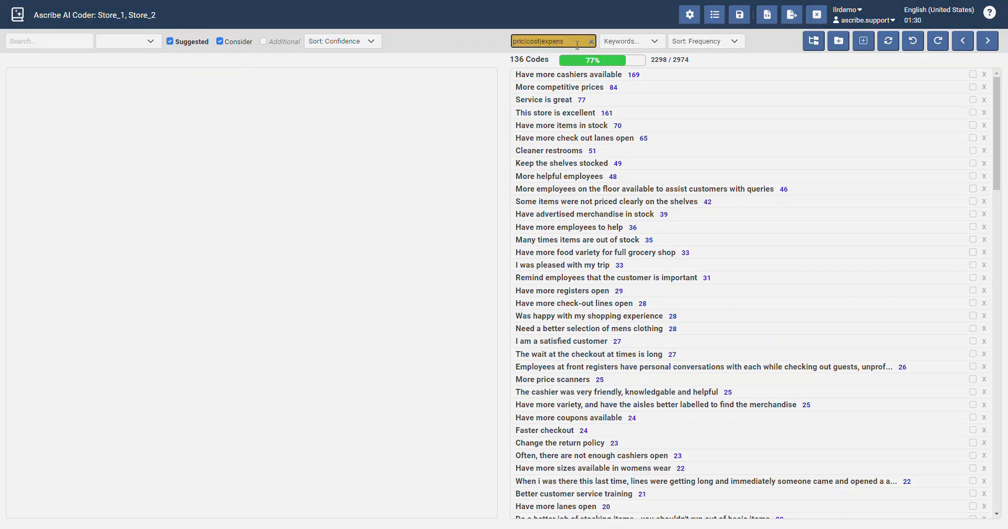
key("Return")
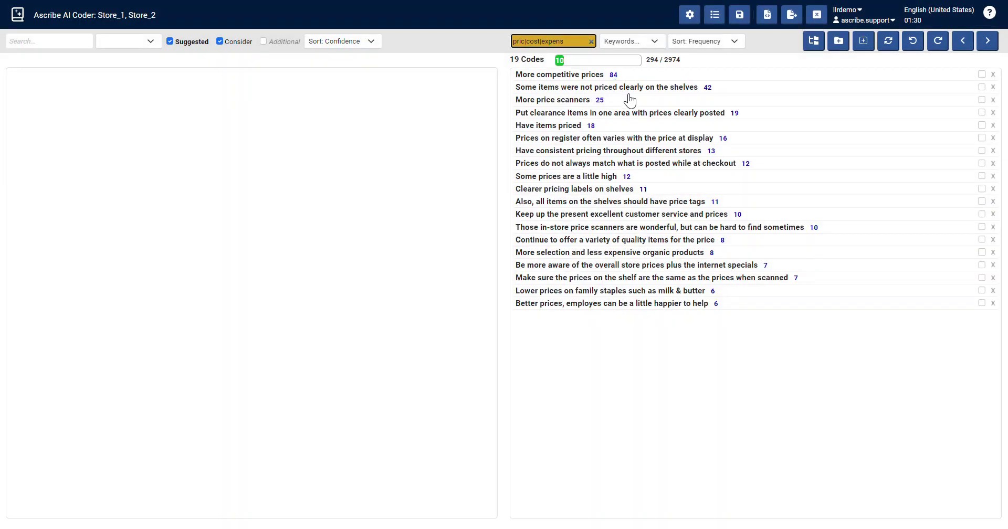
Tick all 19 price-related codes in the filtered list.
left_click(980, 79)
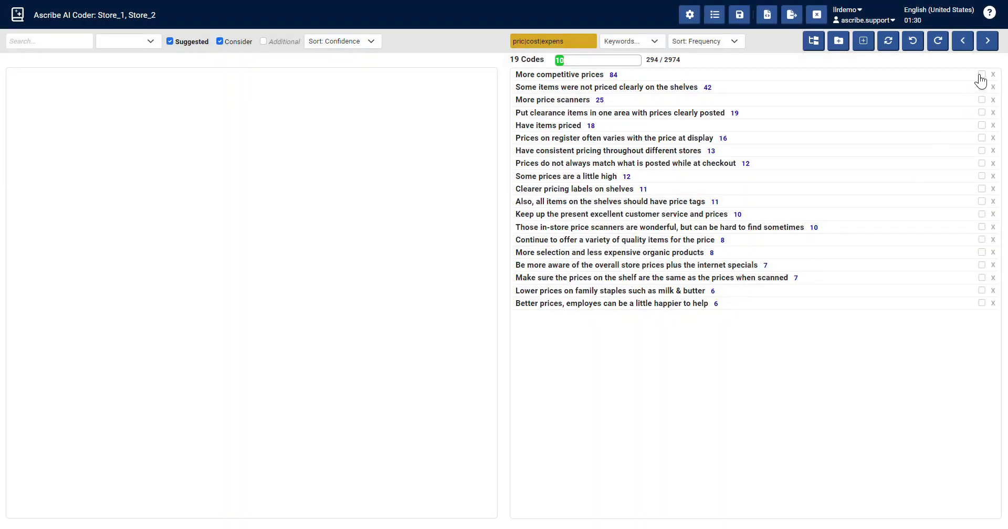
left_click(981, 75)
left_click(981, 303)
left_click(982, 291)
left_click(981, 278)
left_click(981, 266)
left_click(981, 252)
left_click(982, 239)
left_click(981, 227)
left_click(981, 214)
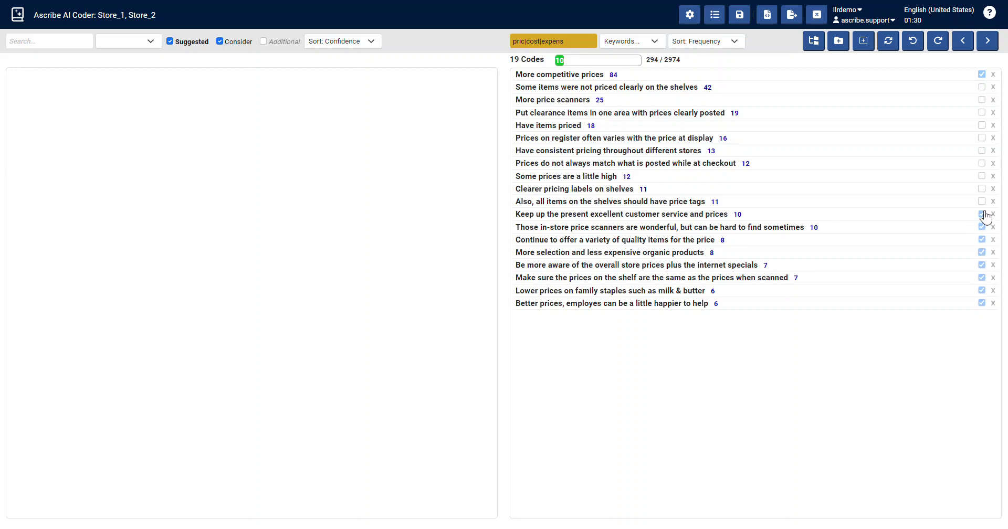
left_click(982, 202)
left_click(982, 189)
left_click(982, 176)
left_click(982, 164)
left_click(981, 151)
left_click(981, 138)
left_click(982, 125)
left_click(981, 113)
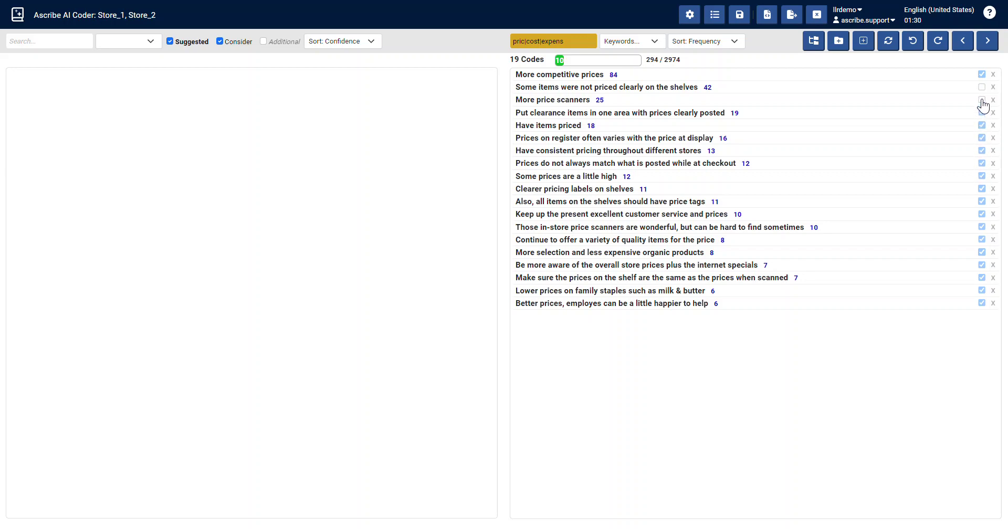
left_click(982, 99)
left_click(981, 86)
Create a new net named 'Price' from the ticked codes.
left_click(840, 48)
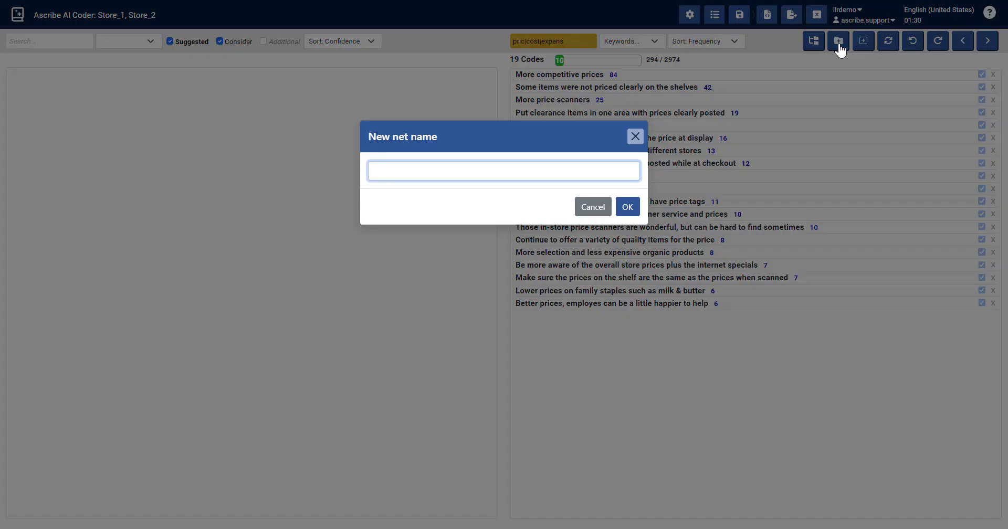
type("Price")
left_click(628, 210)
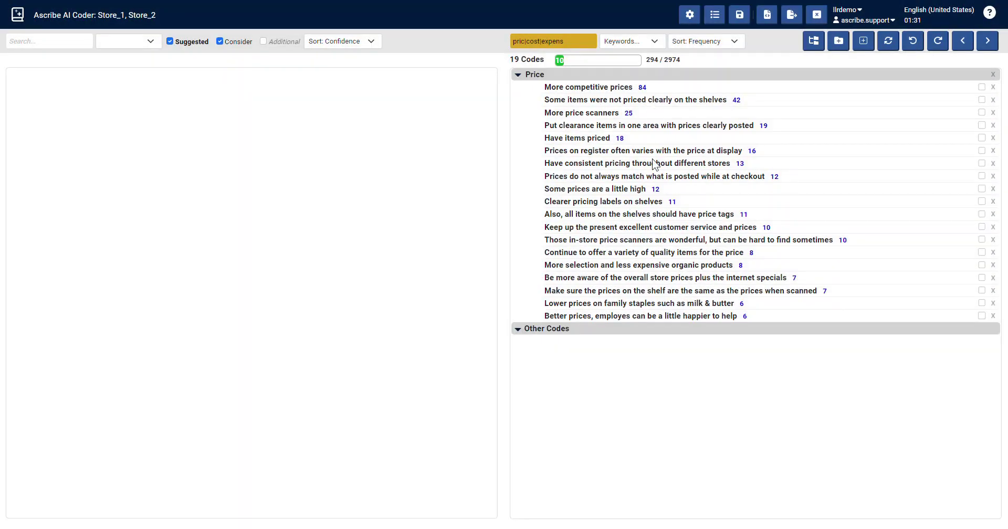
Clear the keyword filter, review all 136 codes, and auto-group them into keyword-named nets.
left_click(591, 41)
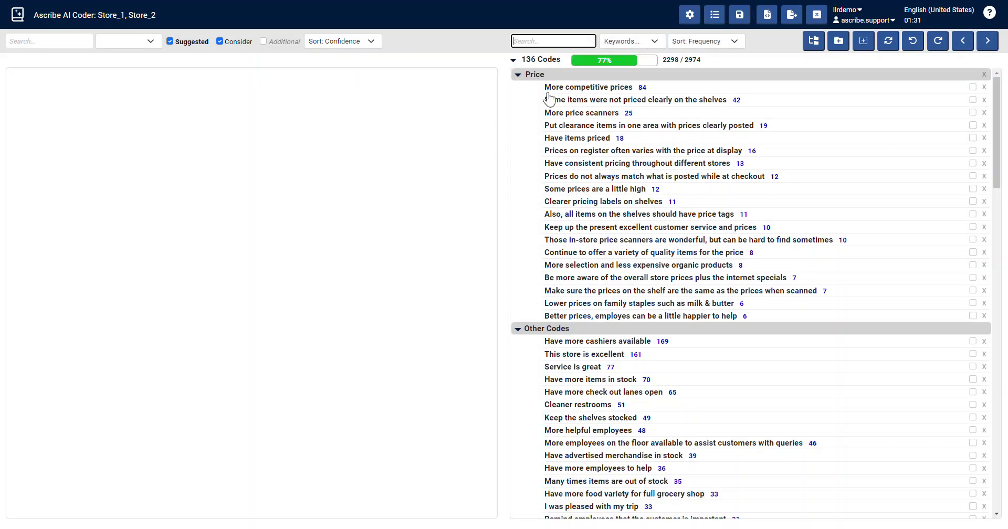
scroll(561, 342, "down", 1)
scroll(562, 342, "down", 5)
scroll(581, 395, "up", 5)
left_click(813, 47)
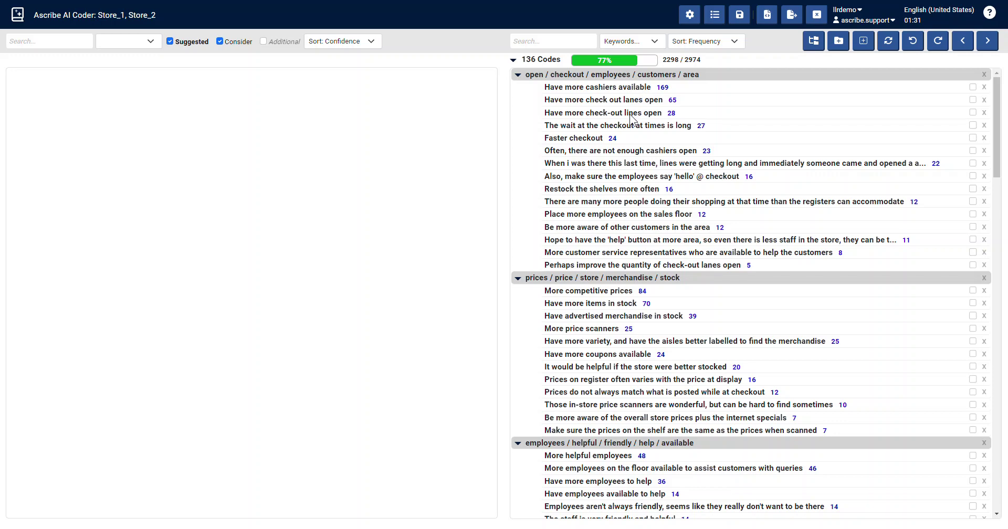
Merge 'Have more check-out lines open' and 'Often, there are not enough cashiers open' into their matching codes.
left_click(723, 114)
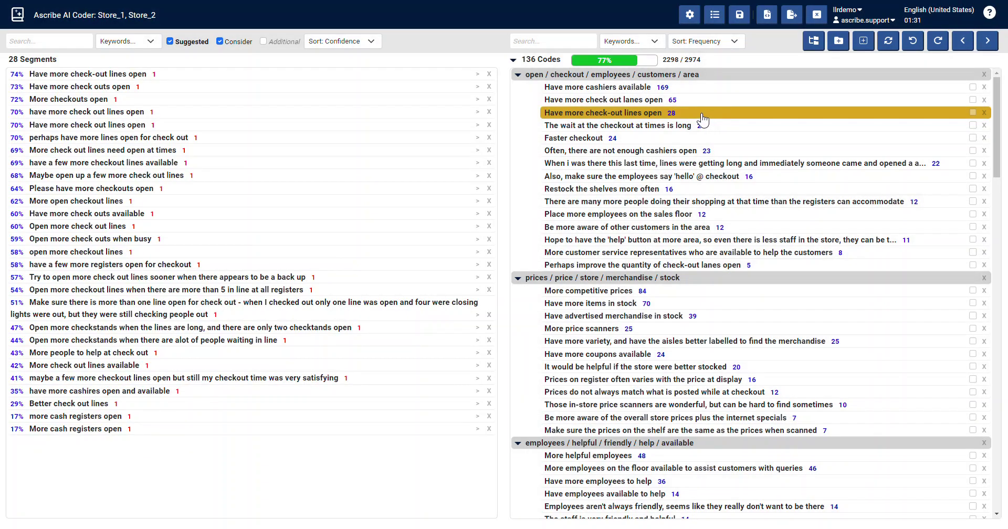
left_click_drag(703, 119, 702, 103)
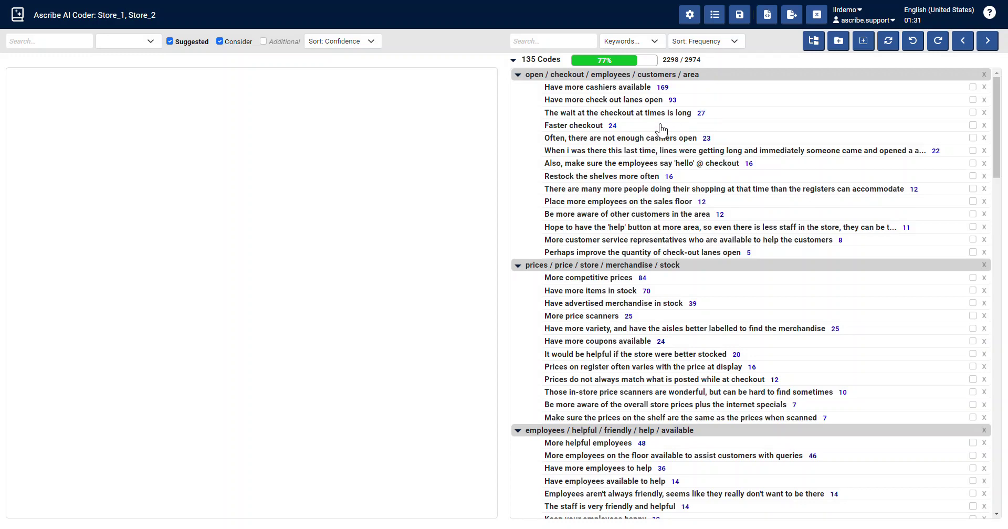
left_click(726, 142)
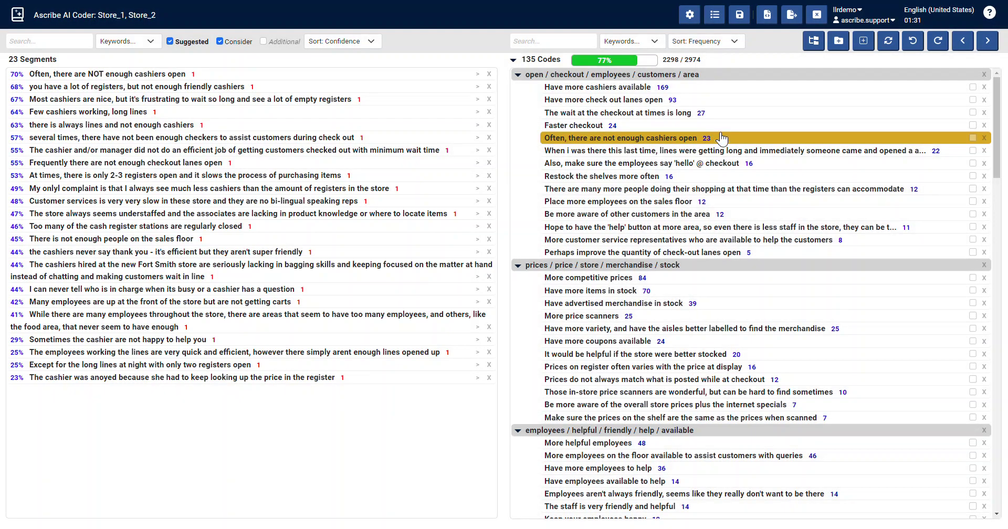
left_click_drag(723, 141, 721, 90)
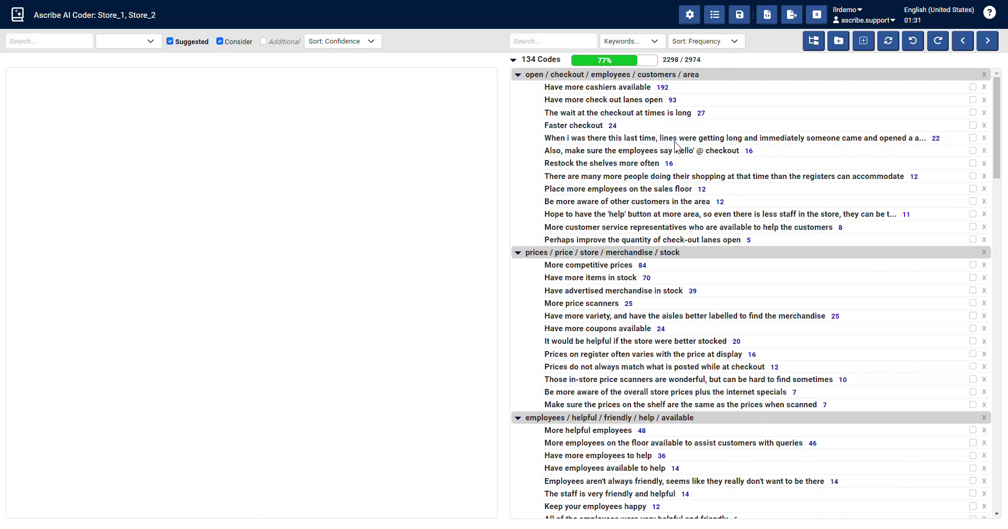
Rename the 'When i was there this last time…' code to 'Long lines'.
left_click(902, 138)
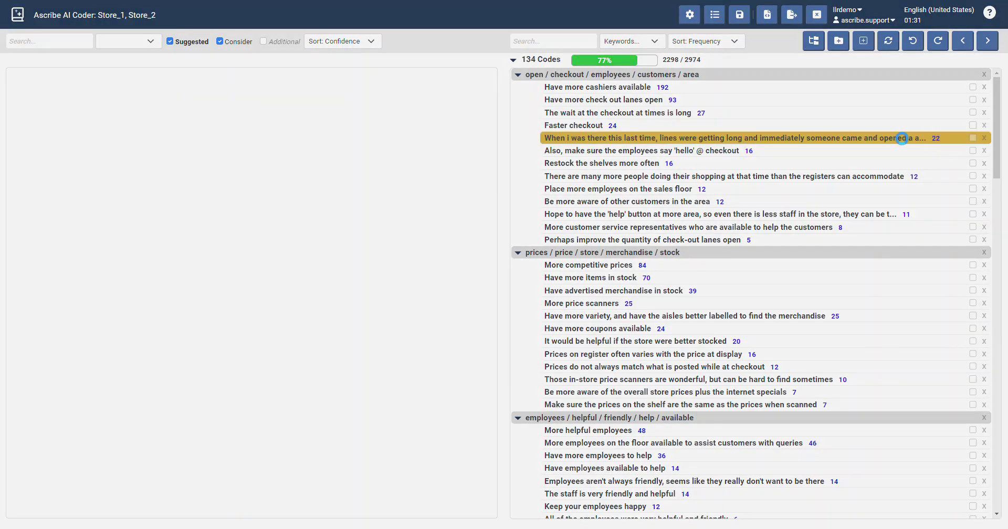
left_click(651, 137)
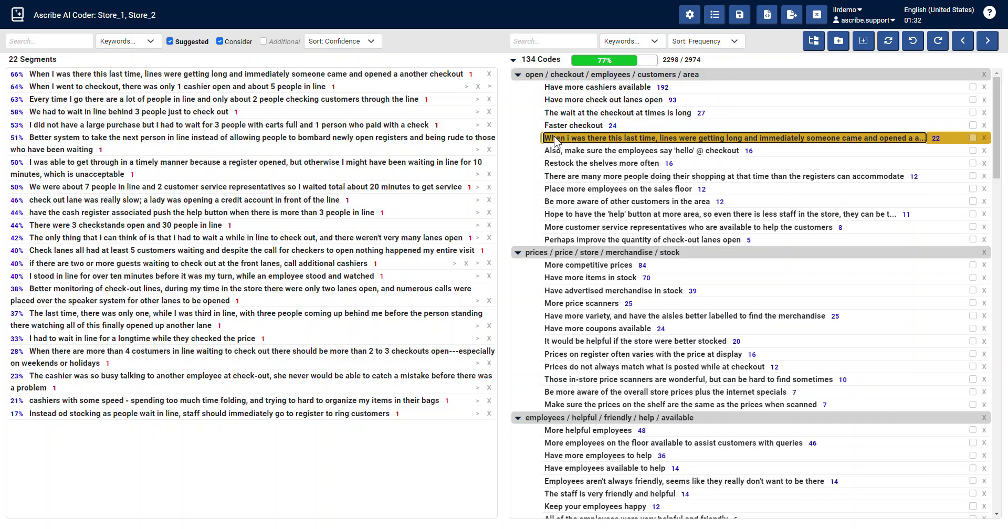
type("Long ")
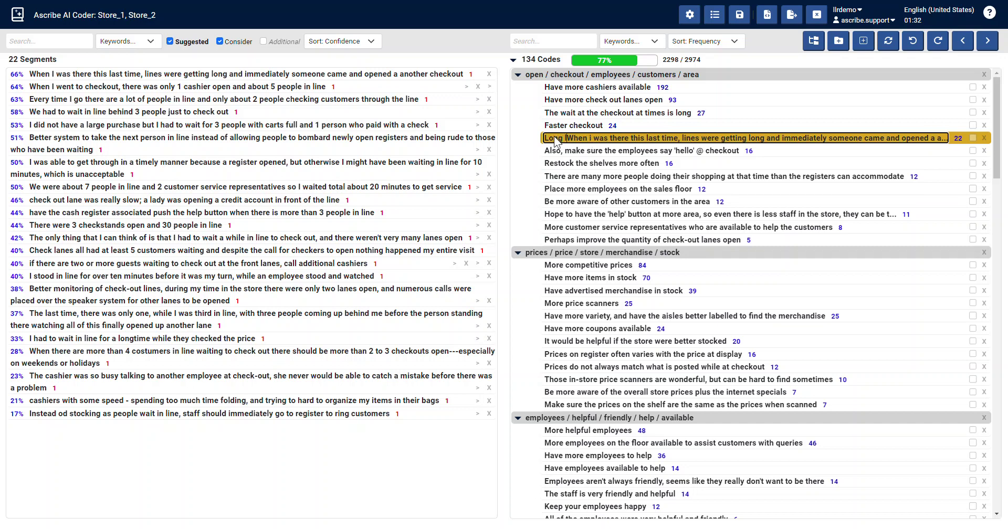
type("lines")
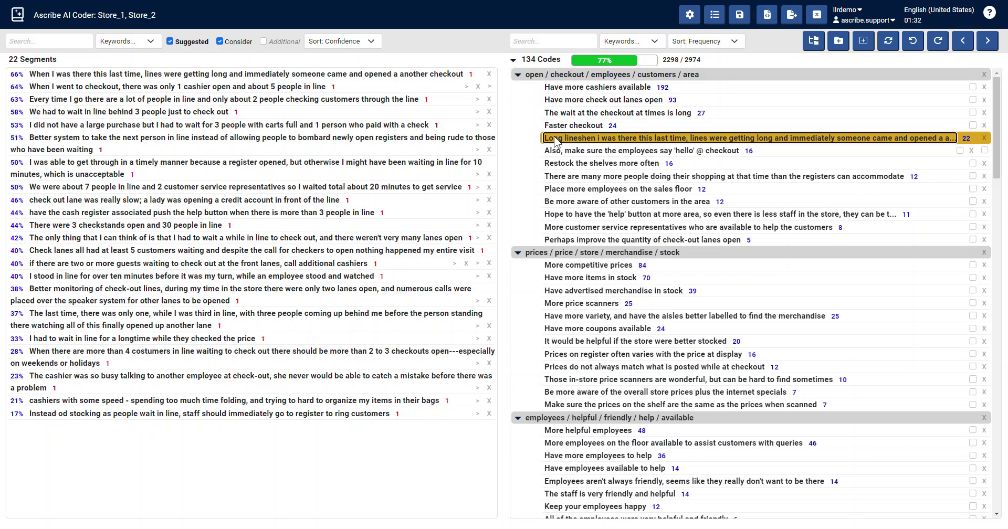
key("Delete")
key("Delete")
key("Delete")
key("Delete")
key("Delete")
key("Delete")
key("Delete")
key("Delete")
key("Delete")
key("Delete")
key("Delete")
key("Delete")
key("Delete")
key("Delete")
key("Delete")
key("Delete")
key("Delete")
key("Delete")
key("Delete")
key("Delete")
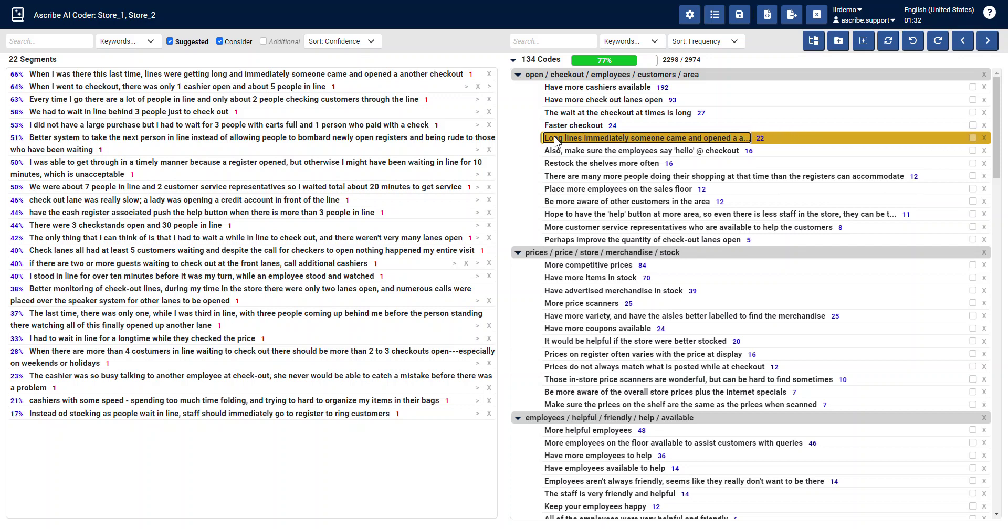
key("BackSpace")
key("BackSpace")
key("BackSpace")
key("BackSpace")
key("BackSpace")
key("BackSpace")
key("BackSpace")
key("BackSpace")
key("BackSpace")
key("BackSpace")
key("BackSpace")
key("BackSpace")
key("BackSpace")
key("BackSpace")
key("BackSpace")
key("BackSpace")
key("BackSpace")
key("BackSpace")
key("BackSpace")
key("BackSpace")
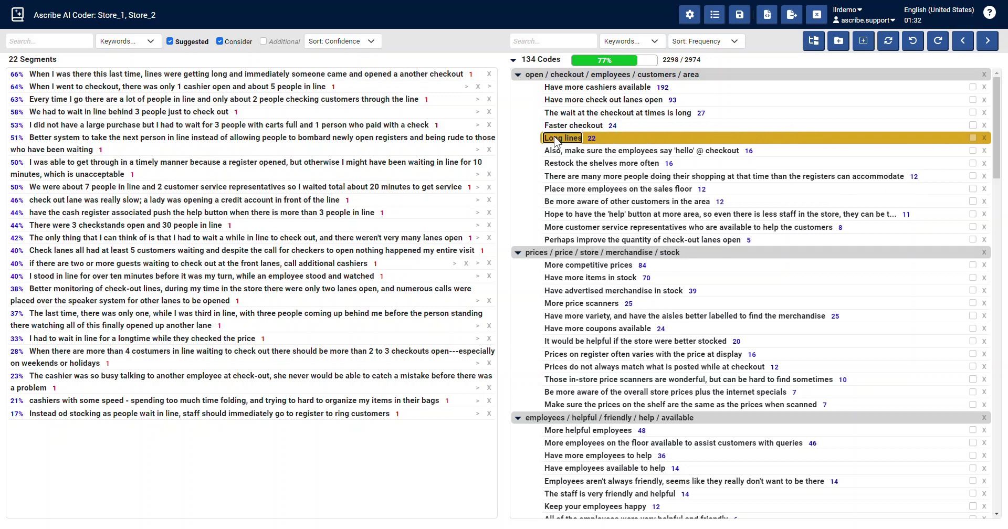
left_click(654, 136)
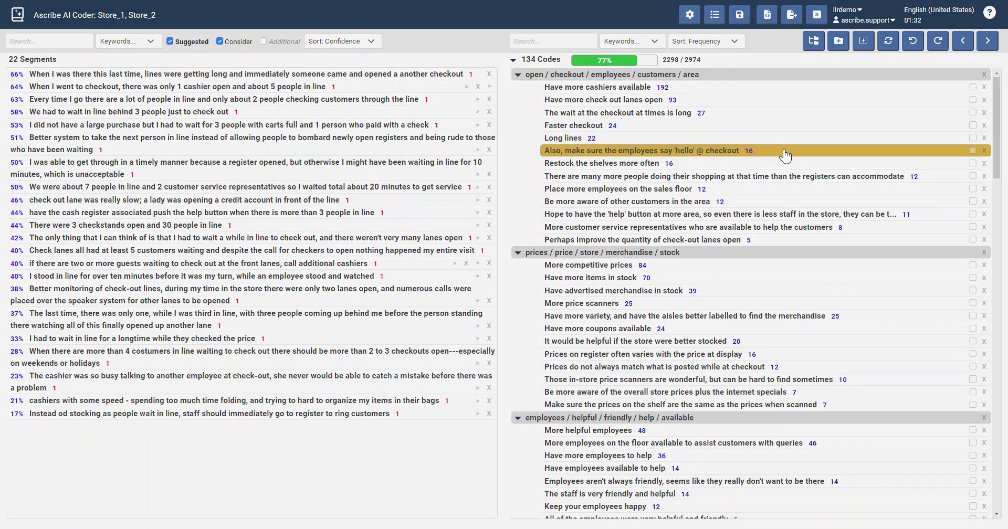
Show the 16 segments for 'Also, make sure the employees say hello @ checkout' and browse the codes.
left_click(786, 153)
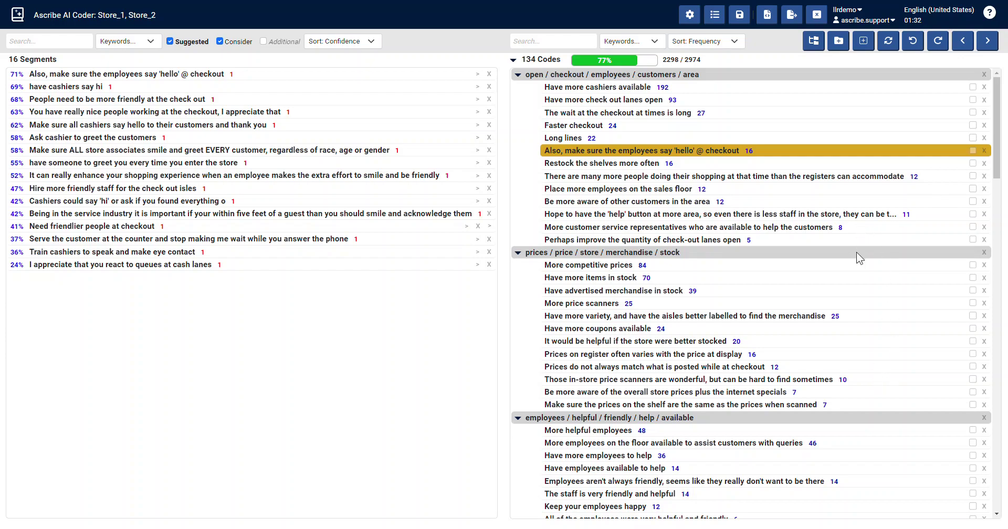
scroll(823, 271, "down", 10)
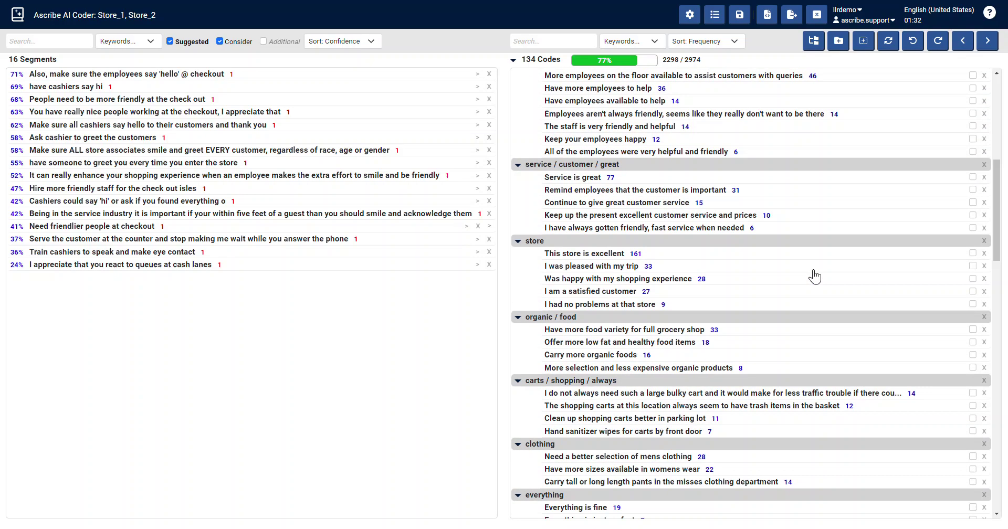
scroll(817, 282, "up", 10)
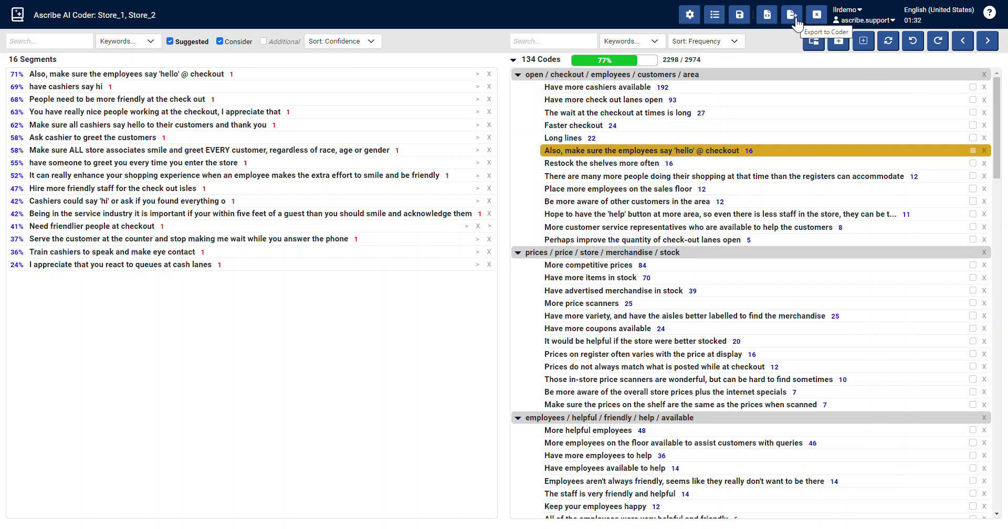
Export the grouped AI codes to Ascribe Coder, confirming they apply to 2298 responses.
left_click(792, 15)
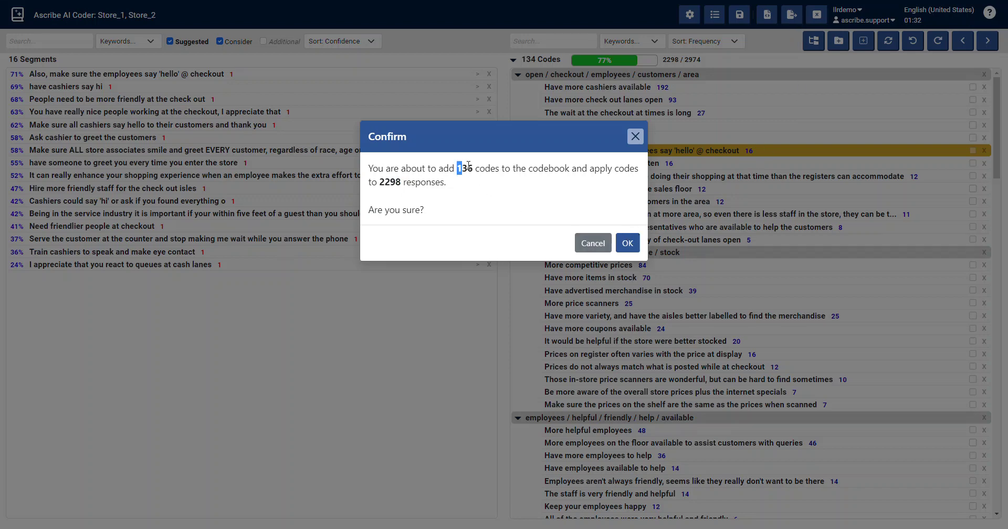
left_click_drag(468, 165, 472, 168)
left_click_drag(401, 182, 384, 185)
left_click(628, 244)
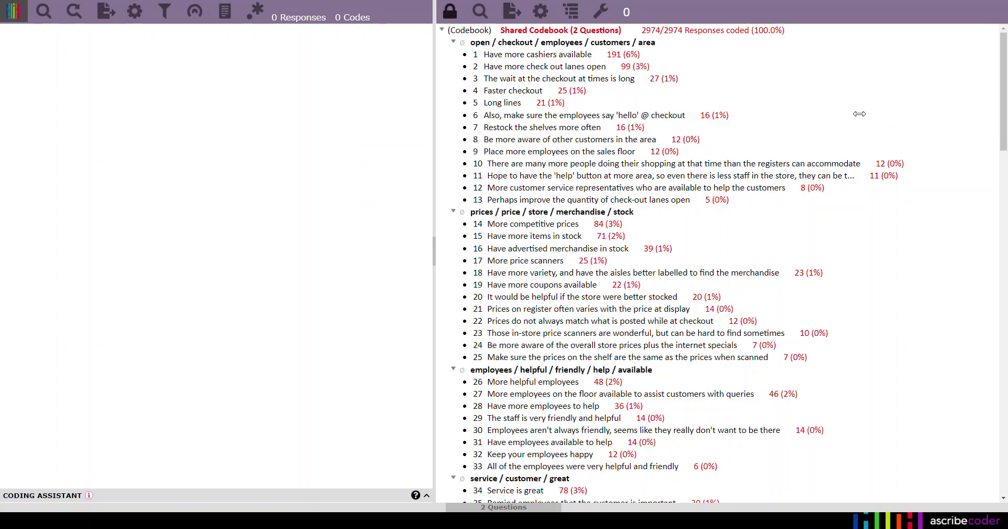
Run Search Any on code 5 'Long lines' to list and review its 21 AI-coded responses.
scroll(683, 74, "down", 20)
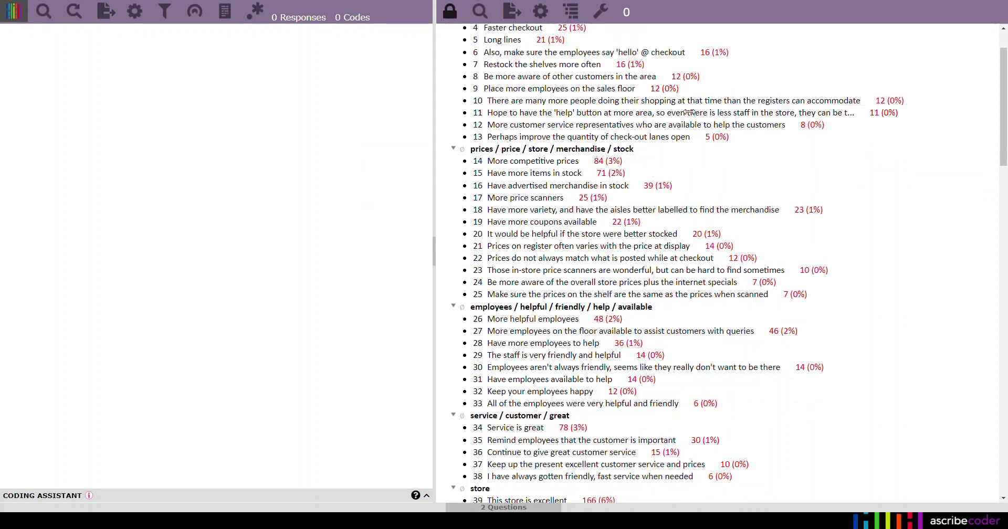
scroll(743, 311, "down", 6)
scroll(746, 308, "up", 20)
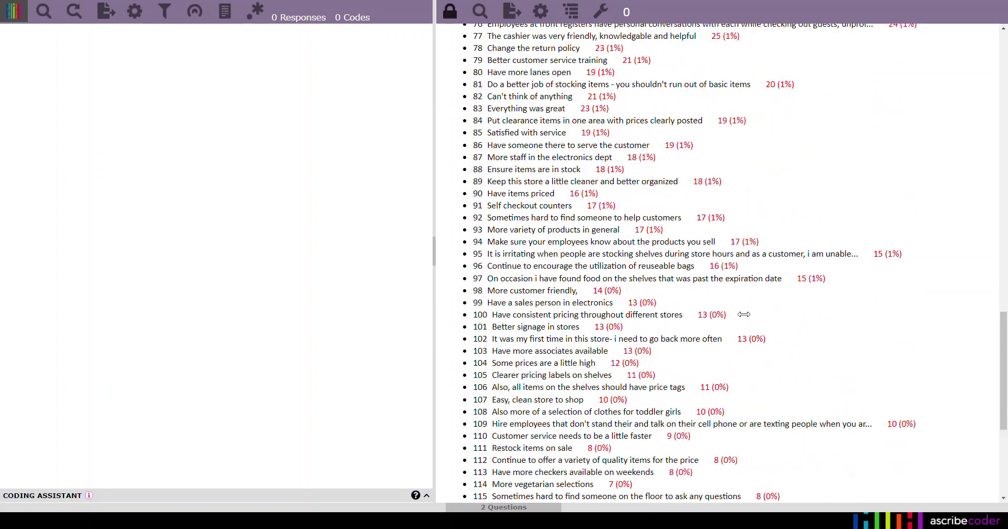
scroll(750, 305, "up", 3)
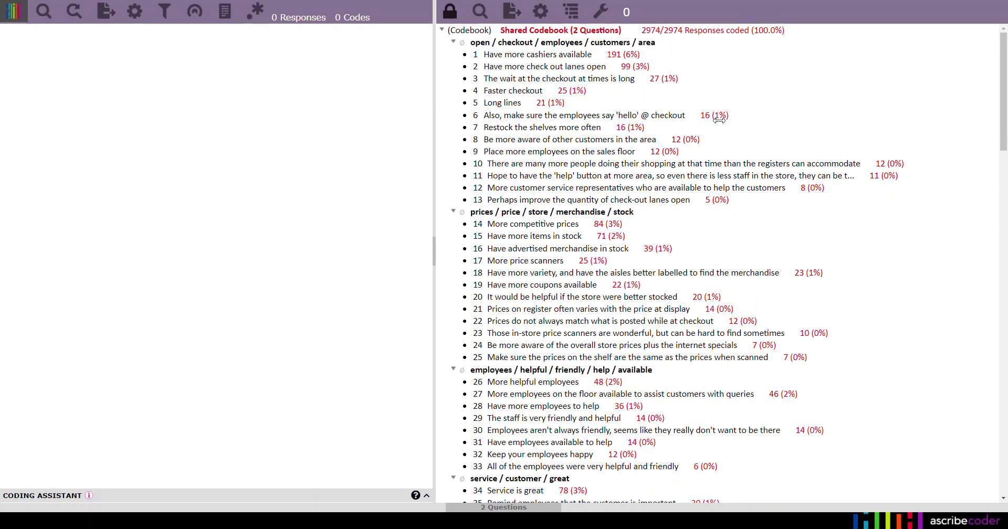
left_click(682, 105)
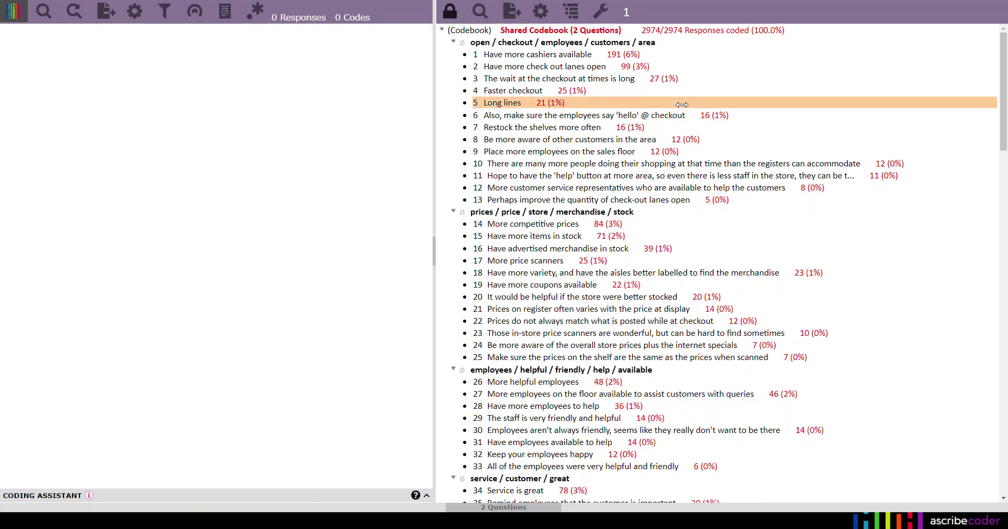
right_click(681, 105)
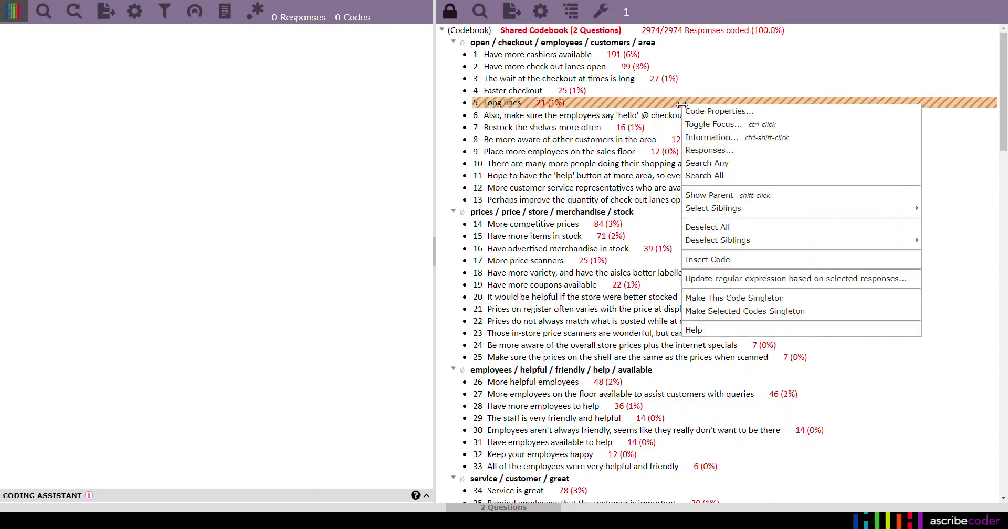
left_click(707, 163)
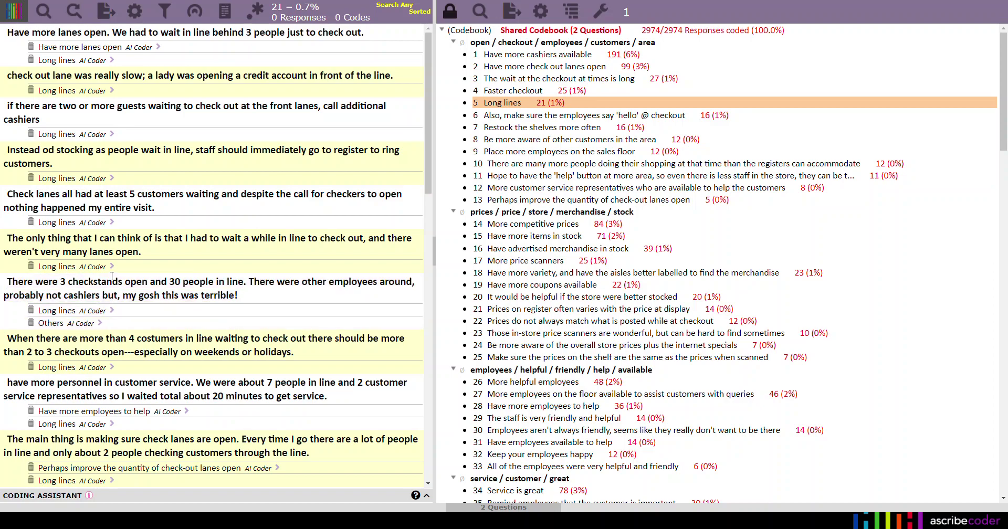
scroll(95, 313, "down", 5)
scroll(703, 361, "down", 20)
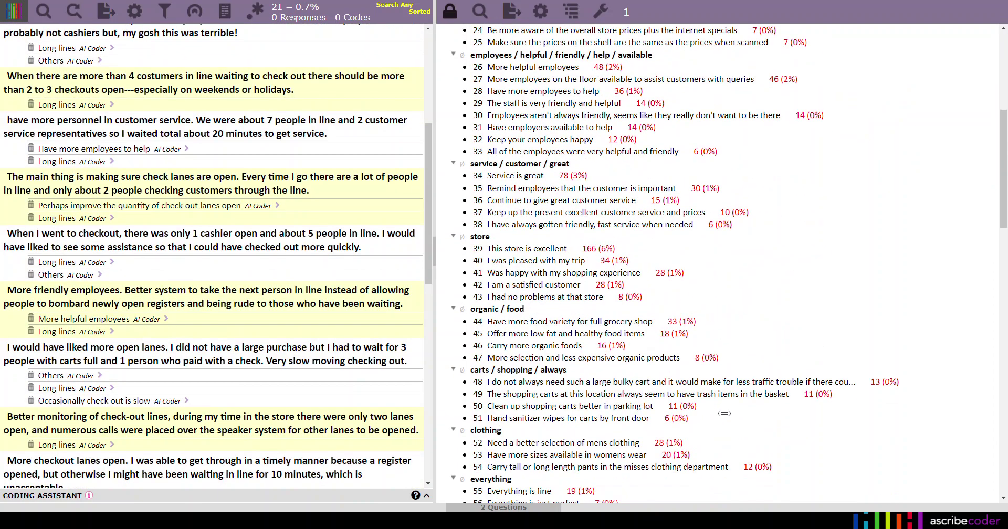
left_click(625, 13)
Run Search Any on code 134 'Others' and scroll through its 1074 responses.
left_click(649, 471)
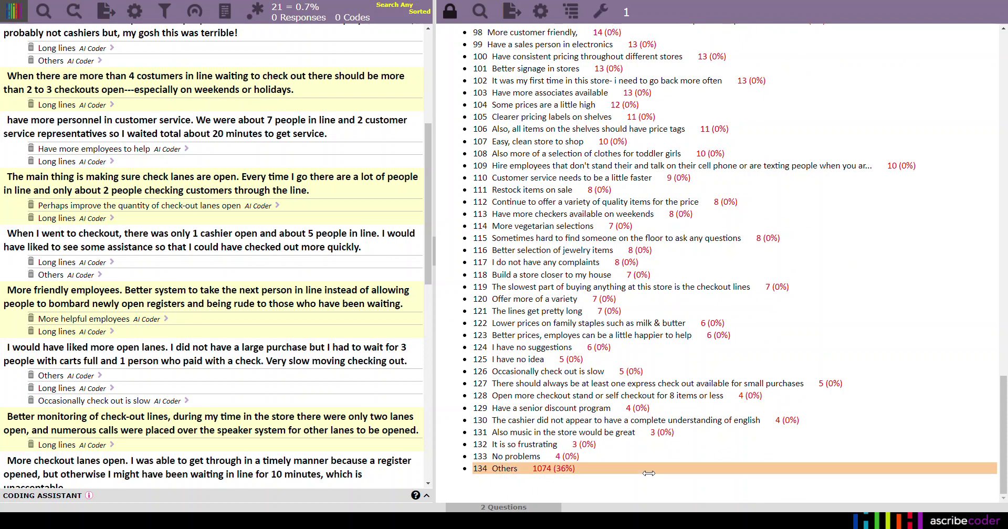
right_click(622, 469)
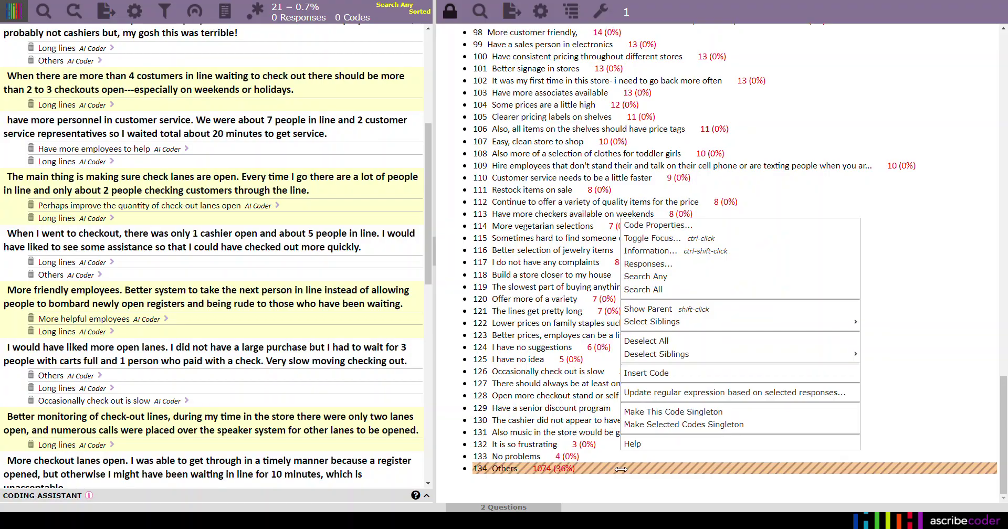
left_click(650, 275)
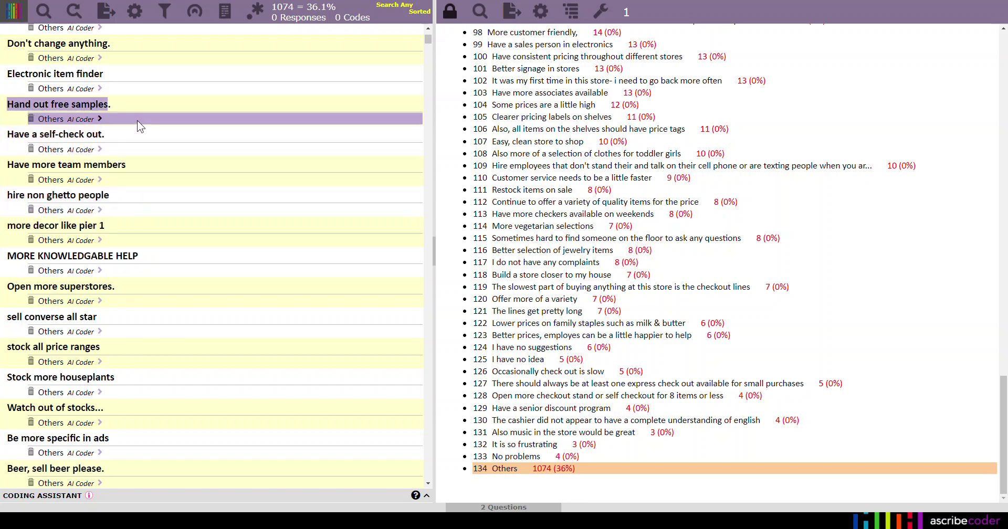
left_click_drag(424, 40, 379, 374)
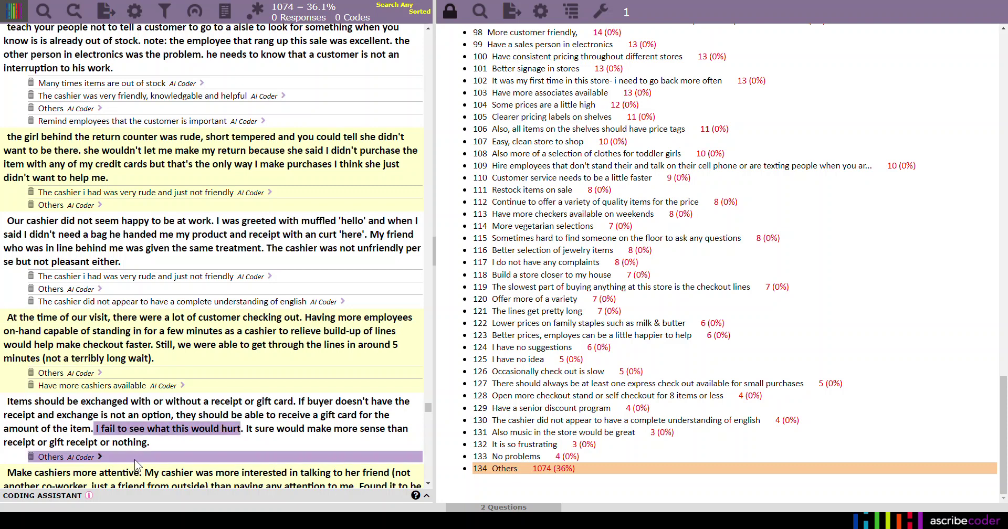
Unlock the codebook and switch to AI Coder (Beta) to show the 134 grouped codes.
left_click(450, 21)
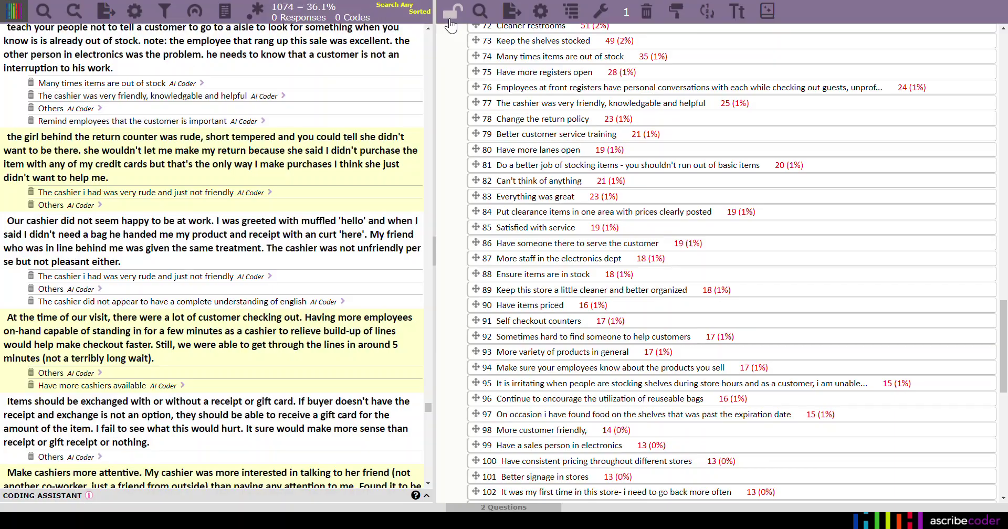
left_click(773, 15)
left_click(805, 44)
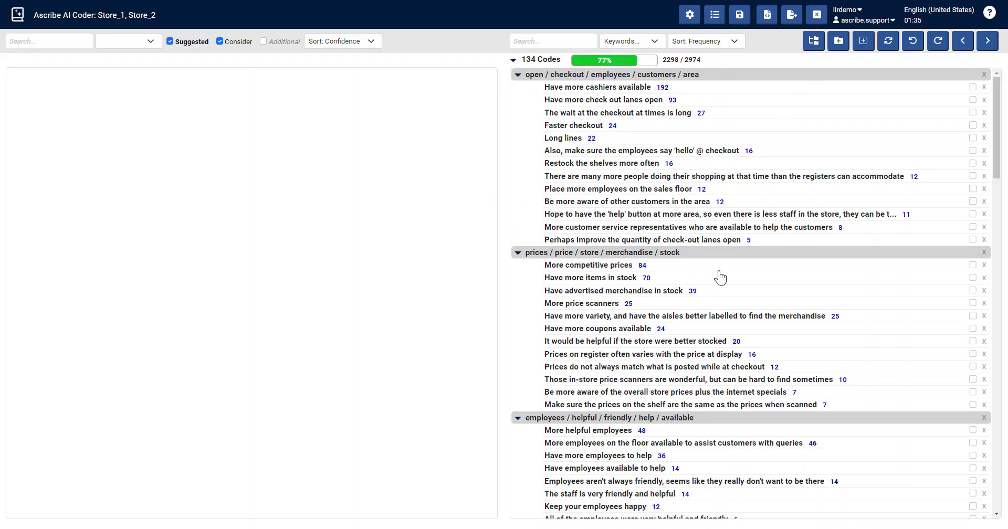
scroll(707, 295, "down", 6)
scroll(712, 313, "down", 16)
scroll(714, 318, "up", 6)
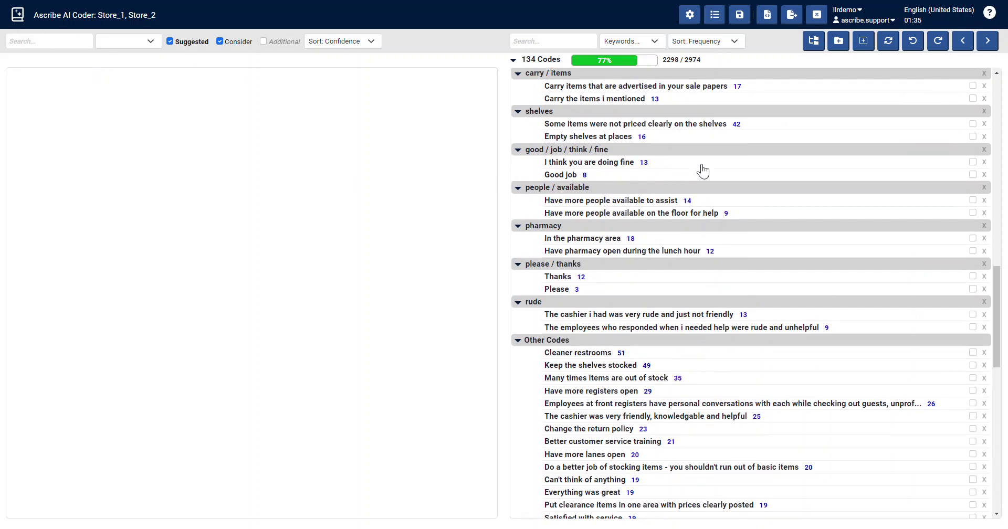
scroll(704, 202, "up", 10)
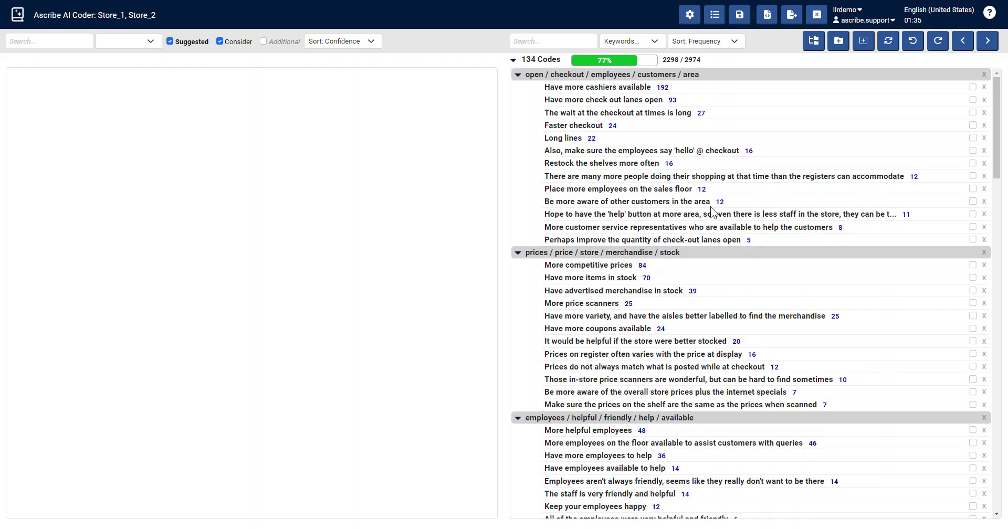
Save the 134-code codebook as the reusable AI codebook 'Store V2'.
left_click(740, 16)
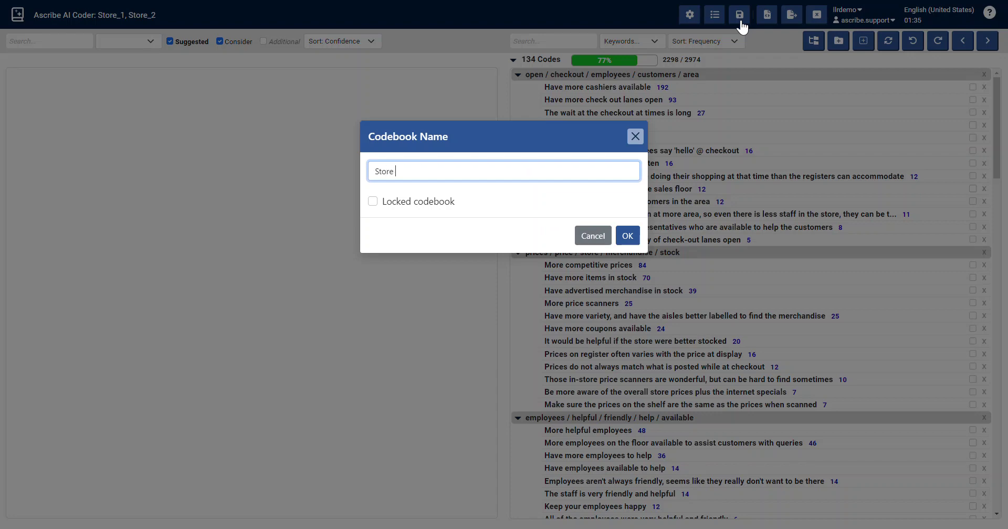
left_click(630, 236)
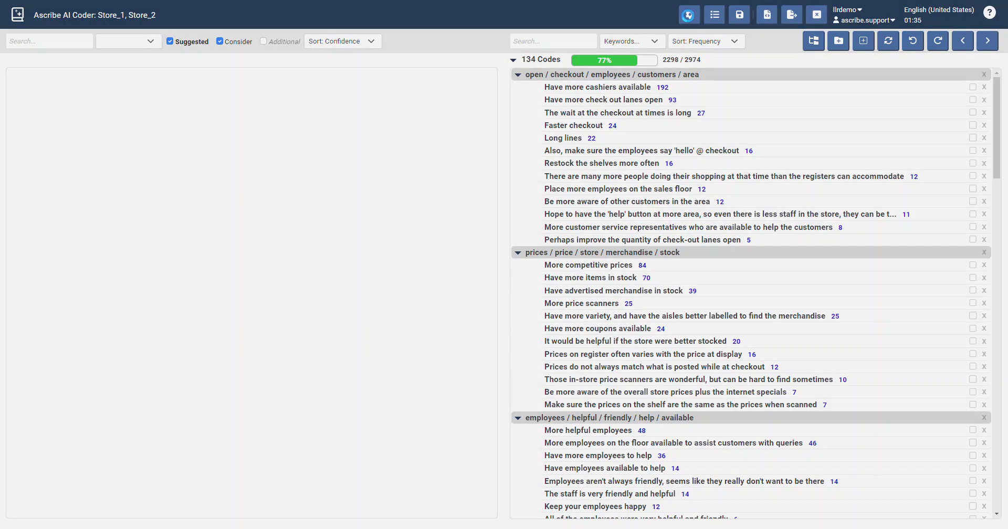
left_click(688, 15)
Choose 'Store V2' from the Options Codebook dropdown and apply it as the active codebook.
left_click(421, 125)
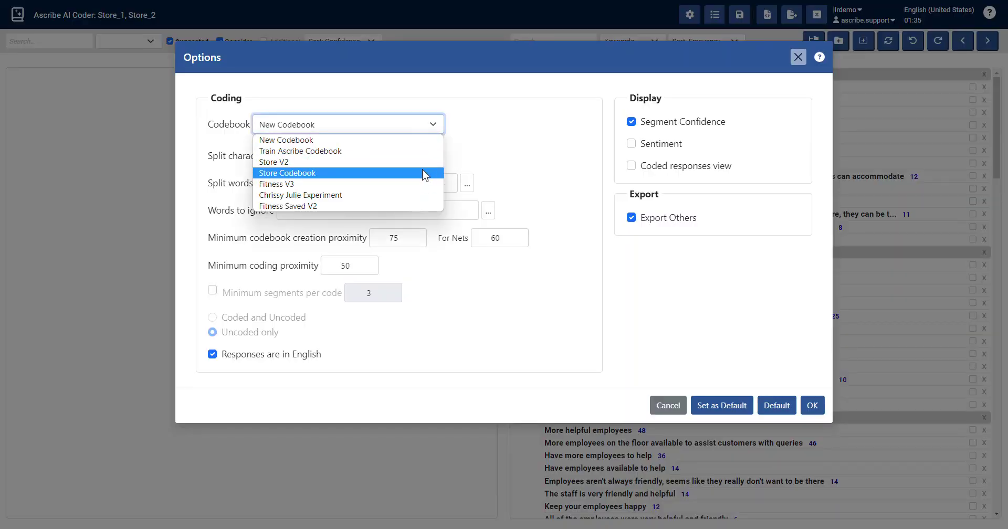
left_click(422, 170)
left_click(432, 124)
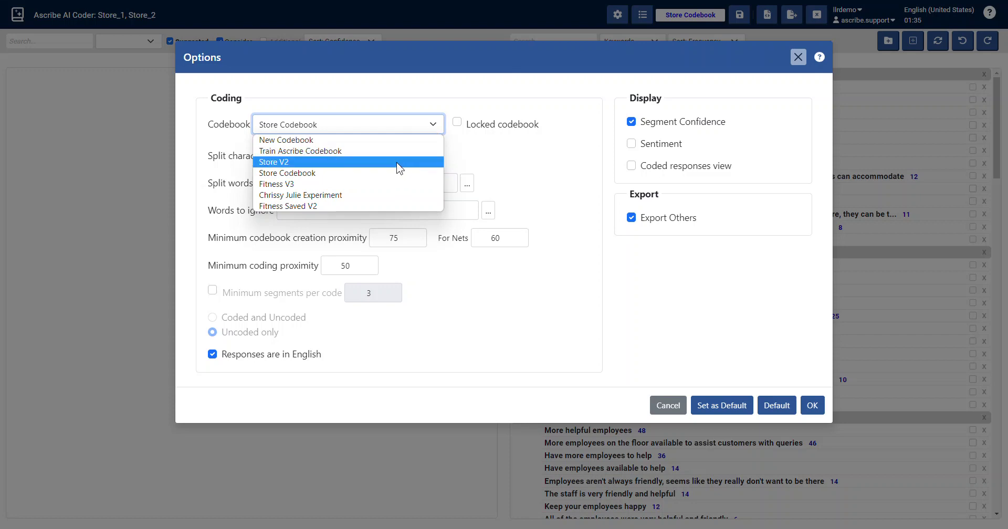
left_click(395, 165)
left_click(435, 127)
left_click(406, 184)
left_click(437, 129)
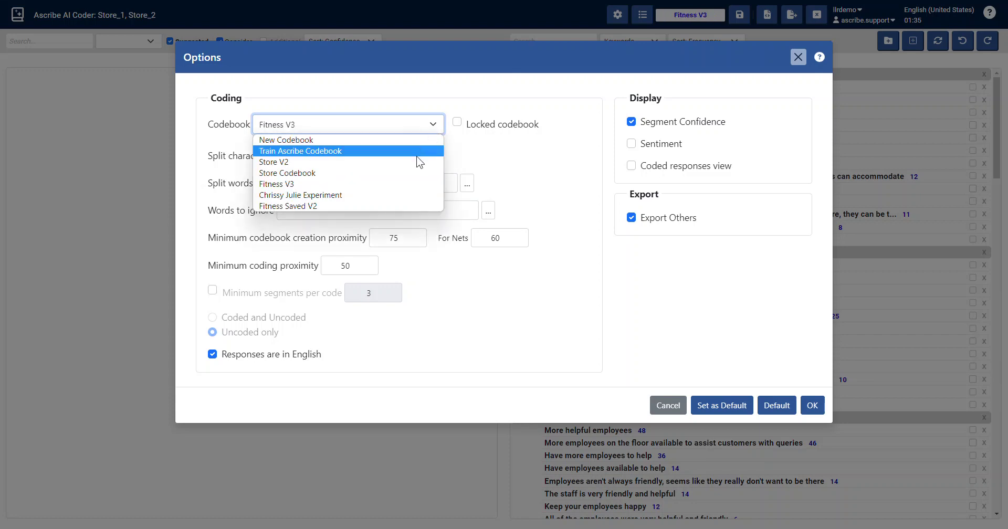
left_click(416, 158)
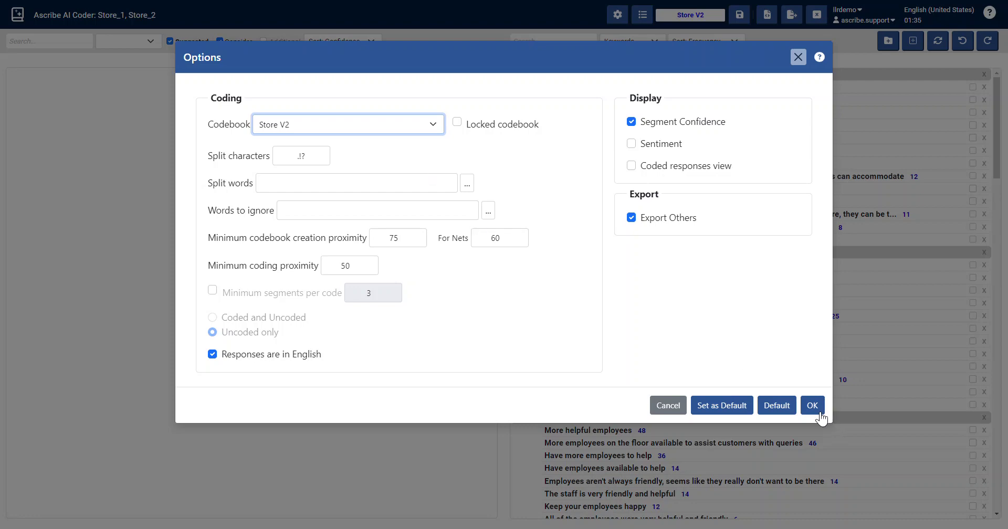
left_click(798, 61)
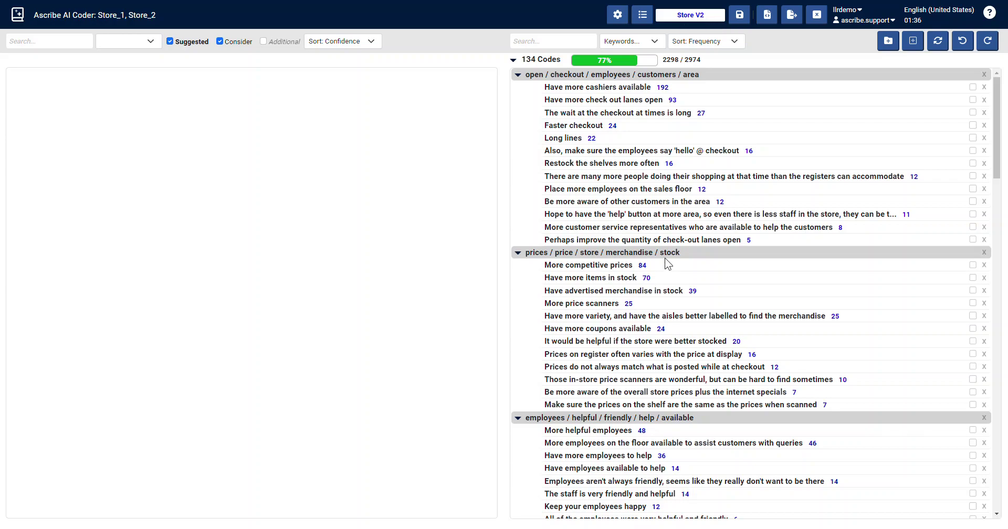
Check the 134-code Store V2 list, then return to Ascribe Coder.
scroll(645, 315, "down", 5)
scroll(646, 326, "down", 5)
scroll(645, 321, "up", 10)
left_click(826, 21)
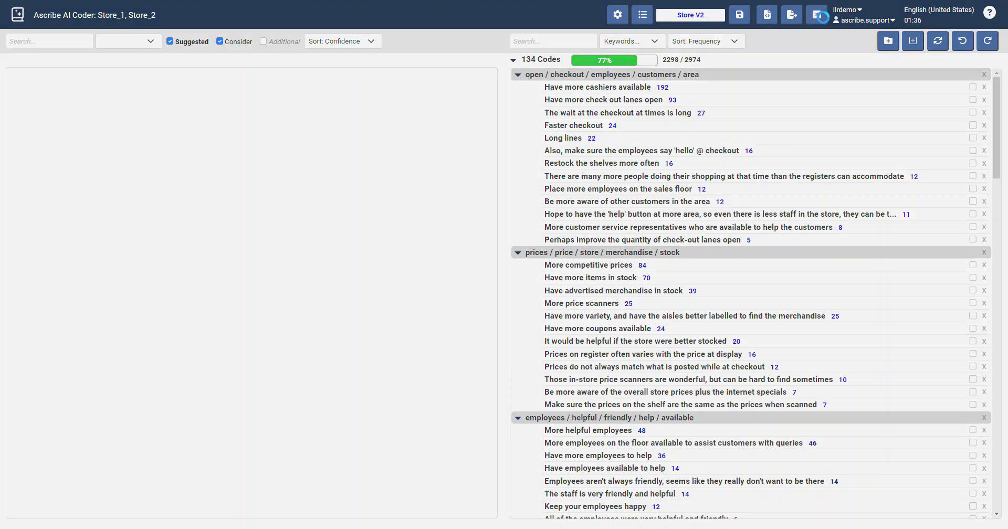